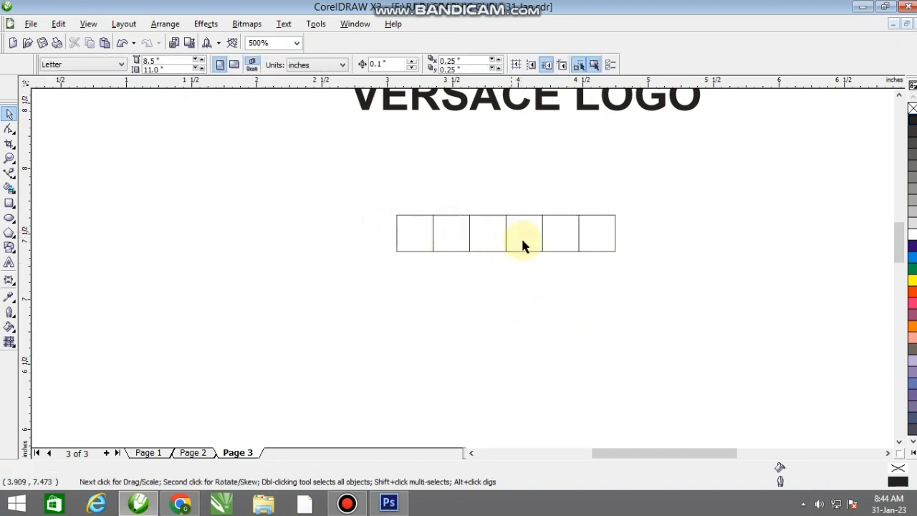
# Step: Move the row of six squares up to sit beneath the VERSACE LOGO title
pyautogui.moveTo(353, 192); pyautogui.dragTo(650, 304)
pyautogui.moveTo(542, 237); pyautogui.dragTo(537, 188)
pyautogui.moveTo(615, 209); pyautogui.dragTo(542, 213)
pyautogui.scroll(2, 452, 256)
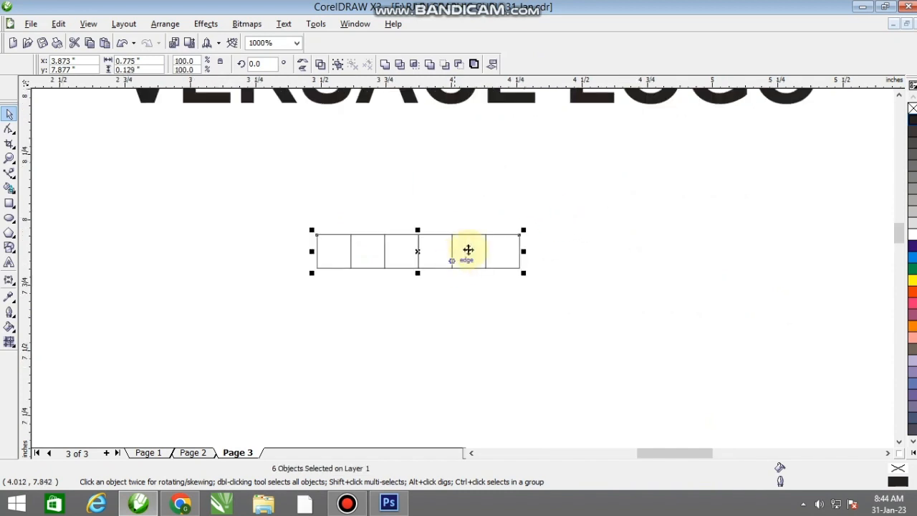
pyautogui.click(911, 122)
pyautogui.hotkey('ctrl', 'z')
# Step: Duplicate the row of squares directly below itself repeatedly to build a grid of seven rows by six columns
pyautogui.moveTo(418, 231); pyautogui.dragTo(422, 275)
pyautogui.hotkey('ctrl', 'r')
pyautogui.hotkey('ctrl', 'r')
pyautogui.hotkey('ctrl', 'r')
pyautogui.hotkey('ctrl', 'r')
pyautogui.hotkey('ctrl', 'r')
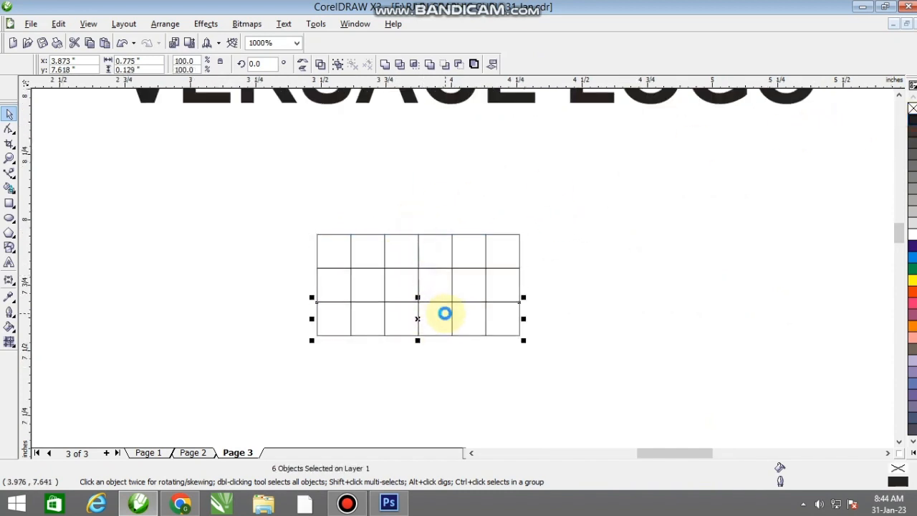
pyautogui.scroll(-2, 445, 330)
pyautogui.click(556, 264)
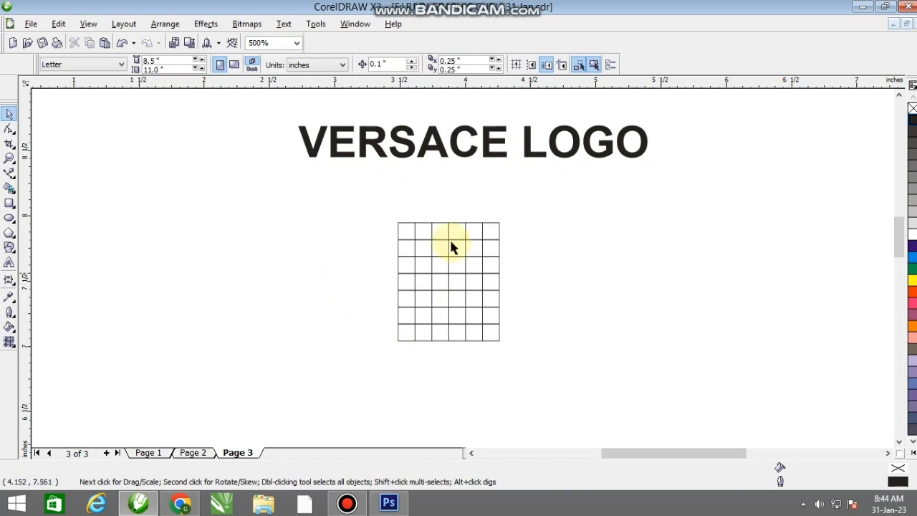
# Step: Fill the top and bottom rows of the grid with black
pyautogui.moveTo(487, 248); pyautogui.dragTo(503, 248)
pyautogui.click(911, 120)
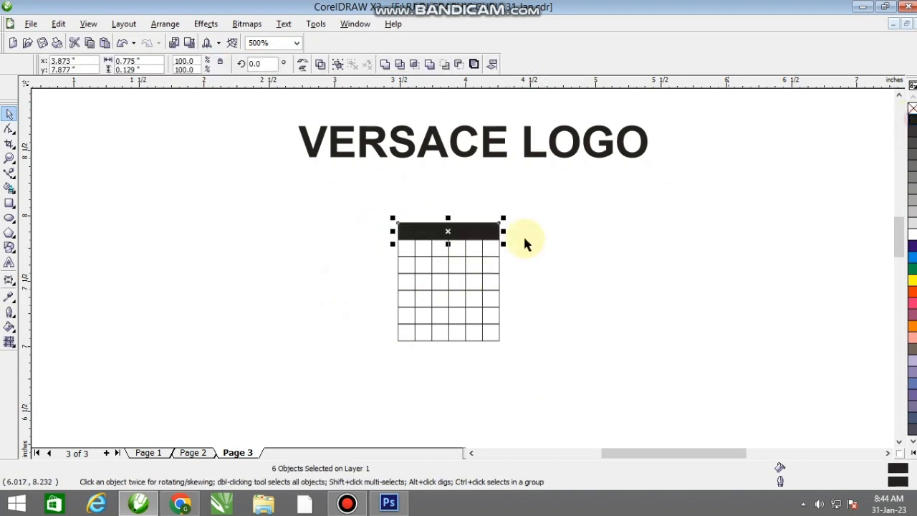
pyautogui.moveTo(371, 320); pyautogui.dragTo(565, 358)
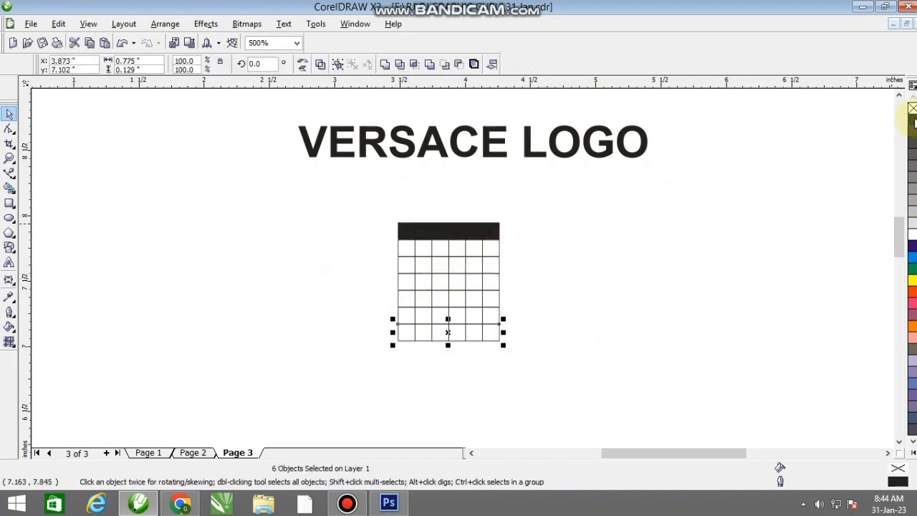
pyautogui.click(911, 121)
pyautogui.click(529, 294)
pyautogui.scroll(1, 446, 297)
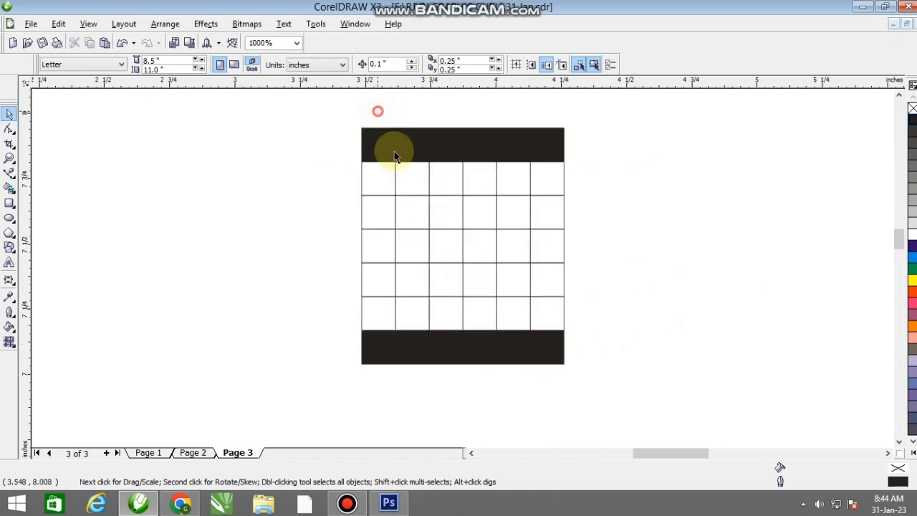
# Step: Fill the second to fifth cells of the grid's second column with black
pyautogui.moveTo(438, 298); pyautogui.dragTo(438, 300)
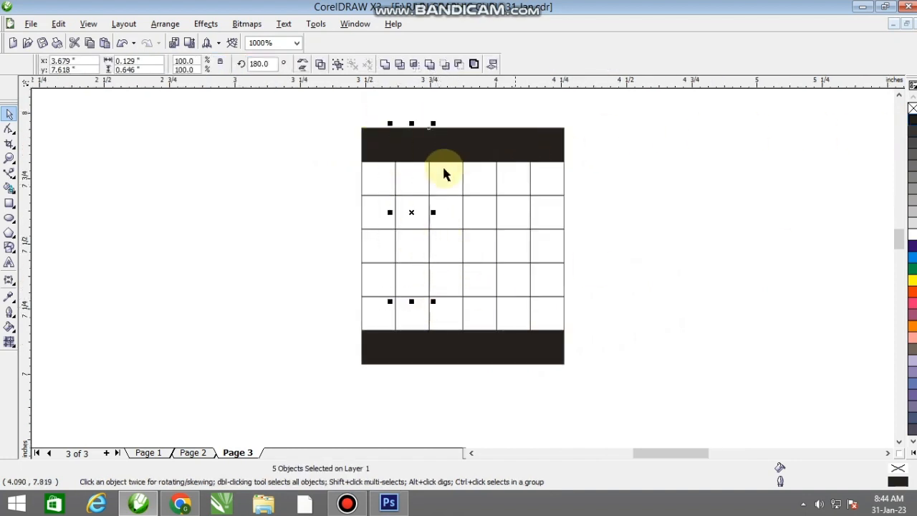
pyautogui.click(384, 115)
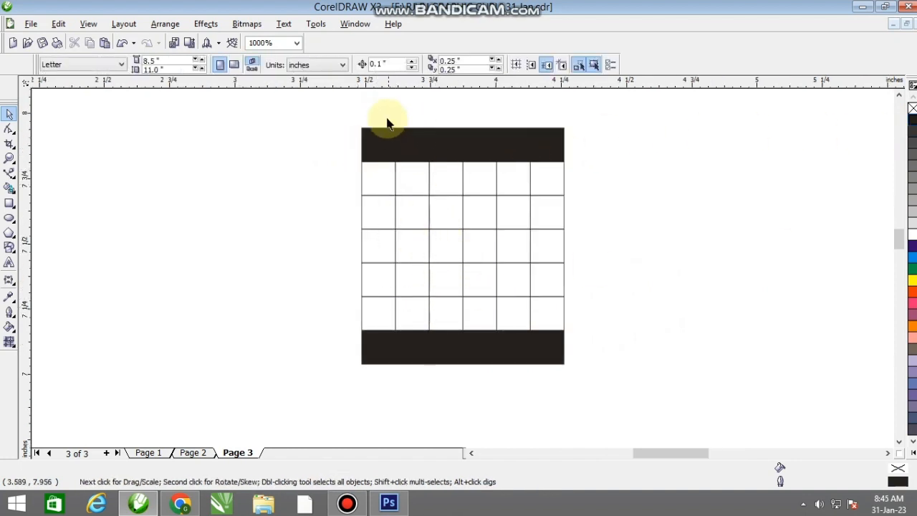
pyautogui.click(413, 182)
pyautogui.keyDown('shift'); pyautogui.click(411, 209); pyautogui.keyUp('shift')
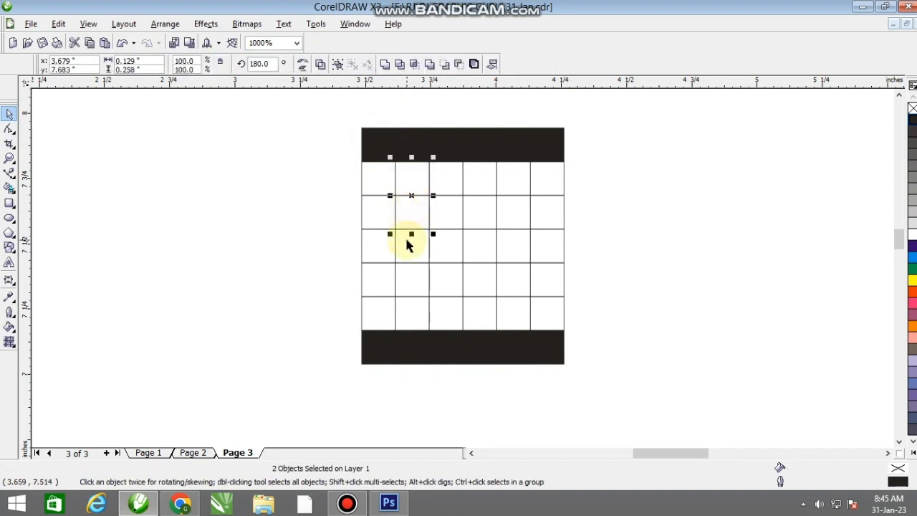
pyautogui.keyDown('shift'); pyautogui.click(410, 285); pyautogui.keyUp('shift')
pyautogui.scroll(-1, 461, 268)
pyautogui.scroll(-1, 462, 273)
pyautogui.scroll(1, 463, 273)
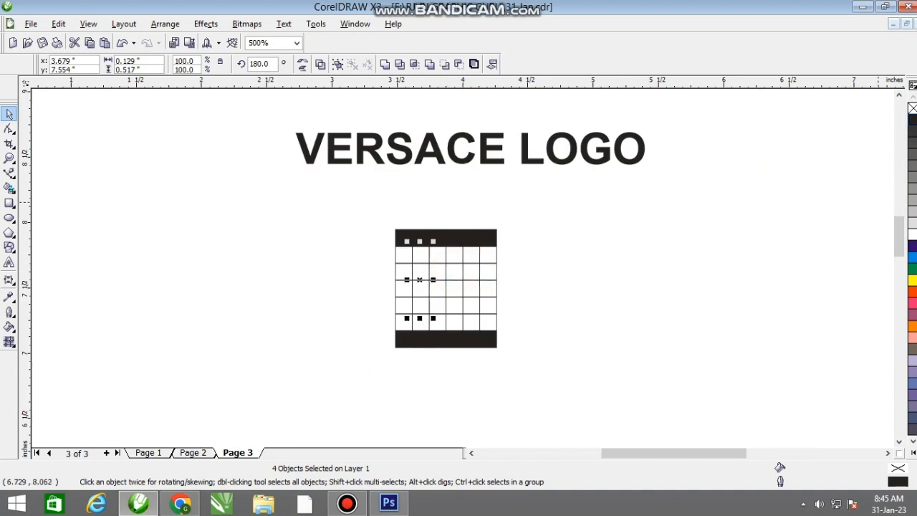
pyautogui.click(912, 119)
pyautogui.click(666, 247)
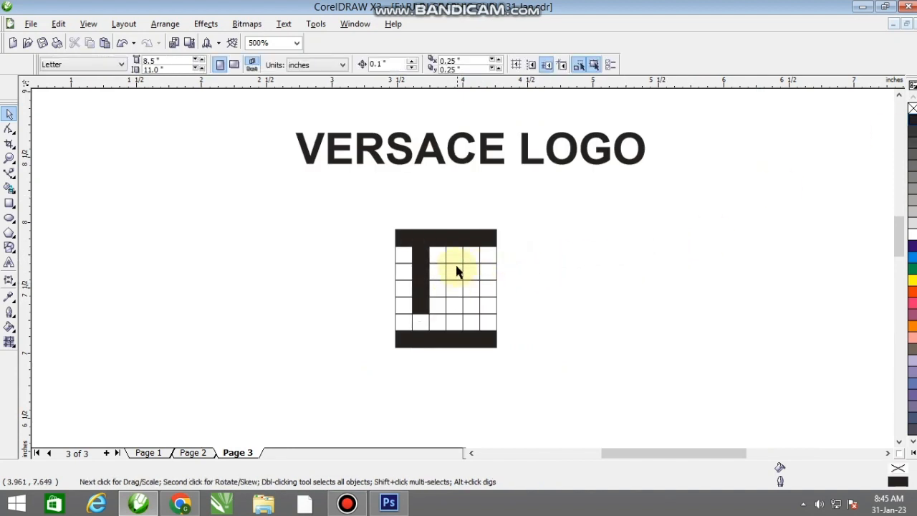
# Step: Fill the third and fourth cells of the fifth row and the third to sixth cells of the last column with black
pyautogui.click(438, 305)
pyautogui.keyDown('shift'); pyautogui.click(454, 305); pyautogui.keyUp('shift')
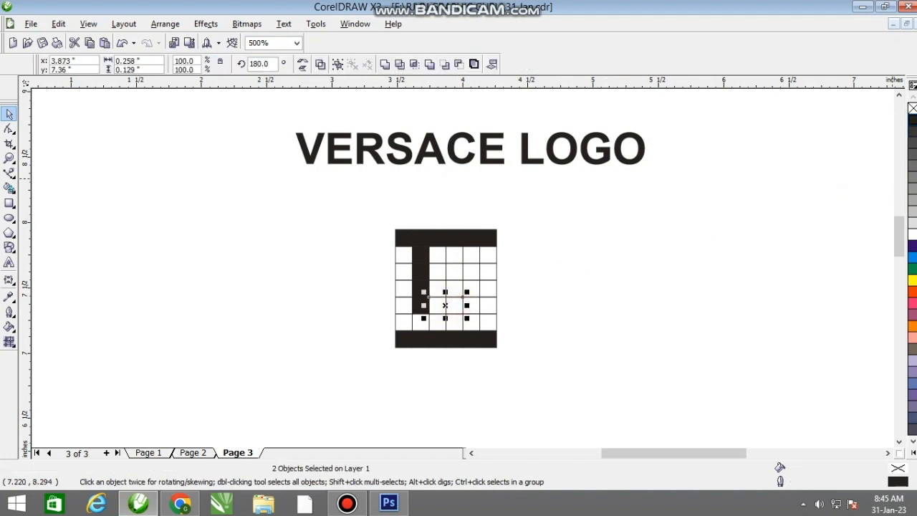
pyautogui.click(489, 326)
pyautogui.keyDown('shift'); pyautogui.click(493, 293); pyautogui.keyUp('shift')
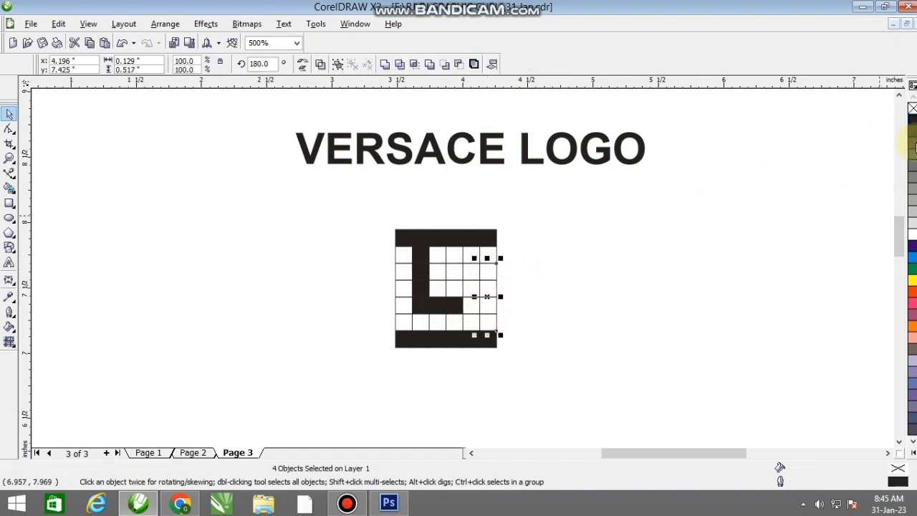
pyautogui.click(912, 119)
# Step: Fill the fourth and fifth cells of the third row with black
pyautogui.click(467, 269)
pyautogui.keyDown('shift'); pyautogui.click(454, 271); pyautogui.keyUp('shift')
pyautogui.click(911, 118)
pyautogui.click(685, 251)
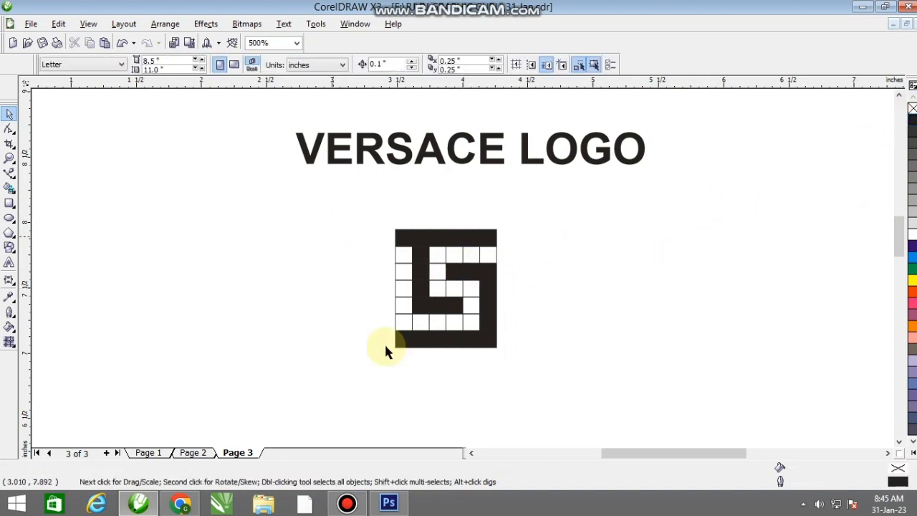
# Step: Delete the four empty cells in the second row and the empty third cell of the row beneath
pyautogui.scroll(1, 460, 285)
pyautogui.click(513, 219)
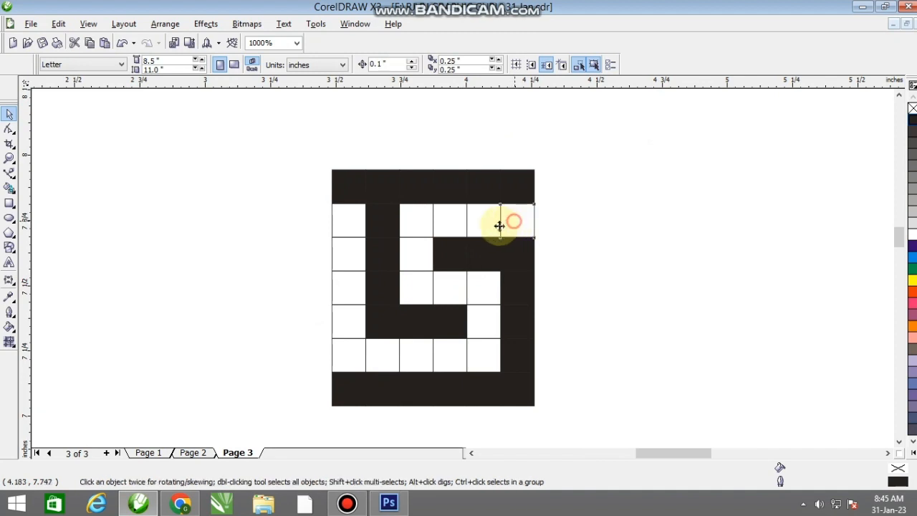
pyautogui.press('Delete')
pyautogui.click(487, 219)
pyautogui.press('Delete')
pyautogui.click(450, 218)
pyautogui.press('Delete')
pyautogui.click(412, 222)
pyautogui.press('Delete')
pyautogui.click(420, 256)
pyautogui.press('Delete')
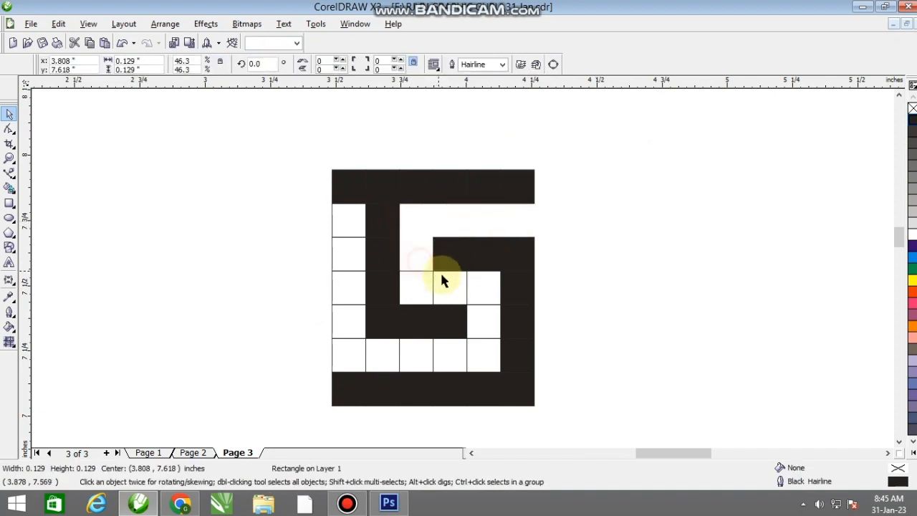
# Step: Delete the empty cells inside the motif in the fourth and fifth rows
pyautogui.click(447, 282)
pyautogui.press('Delete')
pyautogui.click(415, 288)
pyautogui.press('Delete')
pyautogui.click(471, 289)
pyautogui.press('Delete')
pyautogui.click(475, 330)
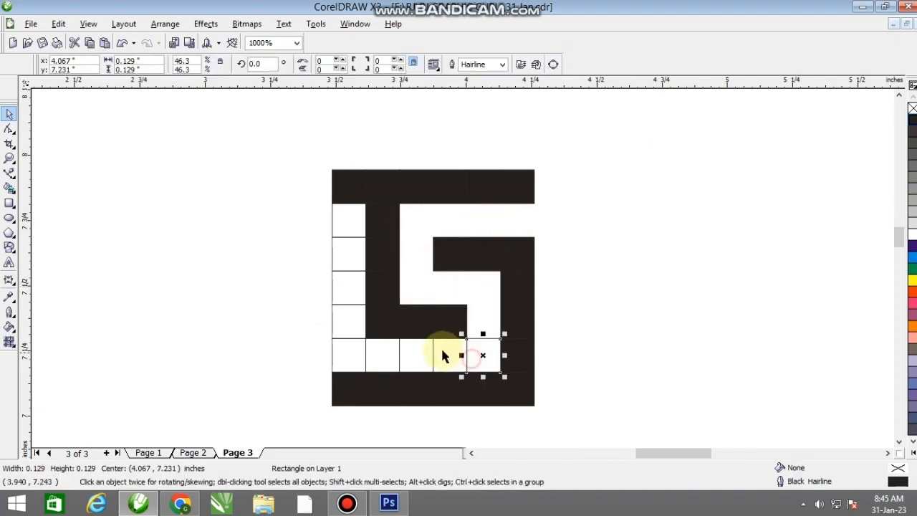
pyautogui.press('Delete')
# Step: Delete the remaining empty cells in the sixth row and the first column
pyautogui.click(472, 356)
pyautogui.press('Delete')
pyautogui.click(447, 356)
pyautogui.press('Delete')
pyautogui.click(410, 356)
pyautogui.press('Delete')
pyautogui.click(379, 356)
pyautogui.press('Delete')
pyautogui.press('Delete')
pyautogui.click(341, 280)
pyautogui.press('Delete')
pyautogui.click(342, 258)
pyautogui.press('Delete')
pyautogui.click(344, 225)
pyautogui.press('Delete')
# Step: Weld the black squares into a single Greek key shape and move it left on the page
pyautogui.scroll(-1, 476, 241)
pyautogui.scroll(-1, 481, 244)
pyautogui.moveTo(506, 324); pyautogui.dragTo(397, 211)
pyautogui.click(384, 64)
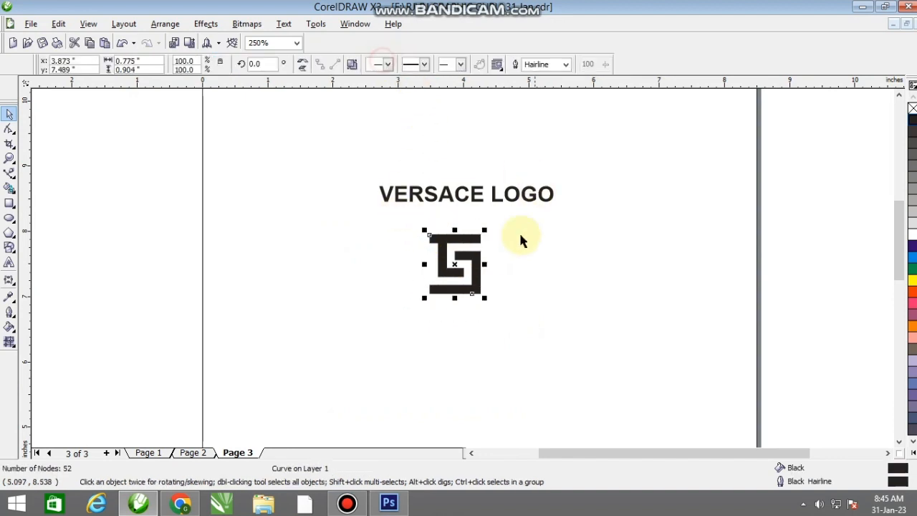
pyautogui.scroll(1, 494, 251)
pyautogui.moveTo(460, 263); pyautogui.dragTo(331, 276)
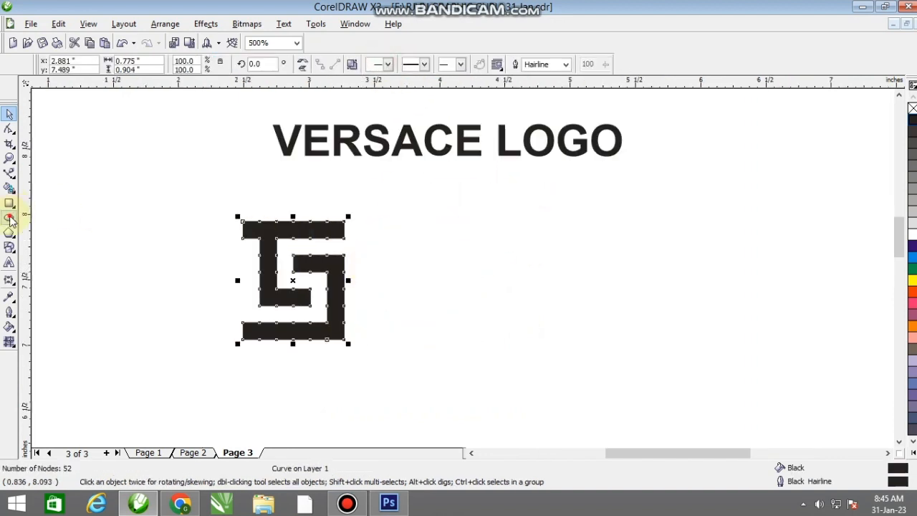
# Step: Draw a circle with the Ellipse tool and set its diameter to 5 inches
pyautogui.click(10, 219)
pyautogui.scroll(-1, 399, 237)
pyautogui.moveTo(393, 229)
pyautogui.mouseDown()
pyautogui.moveTo(549, 358)
pyautogui.moveTo(559, 396)
pyautogui.mouseUp()
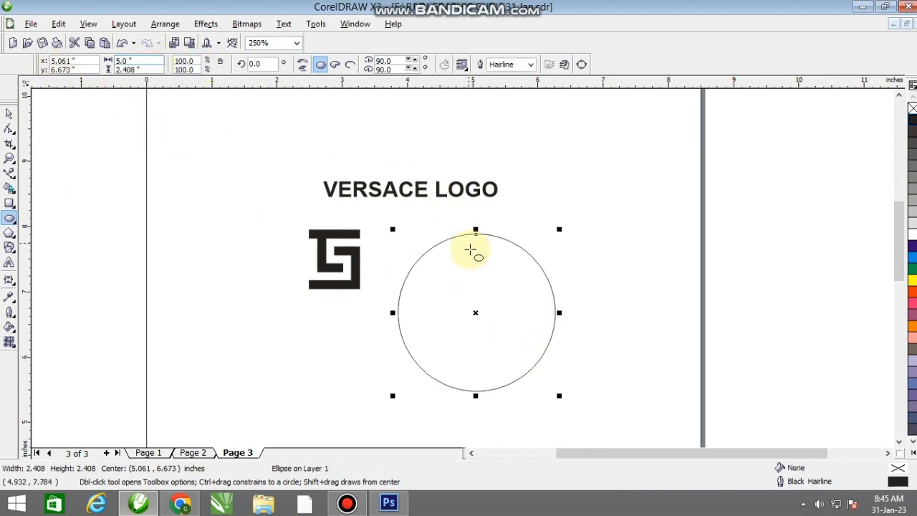
pyautogui.write('5')
pyautogui.press('Return')
# Step: Create a smaller concentric copy of the circle and set its diameter to 2.5 inches
pyautogui.click(10, 113)
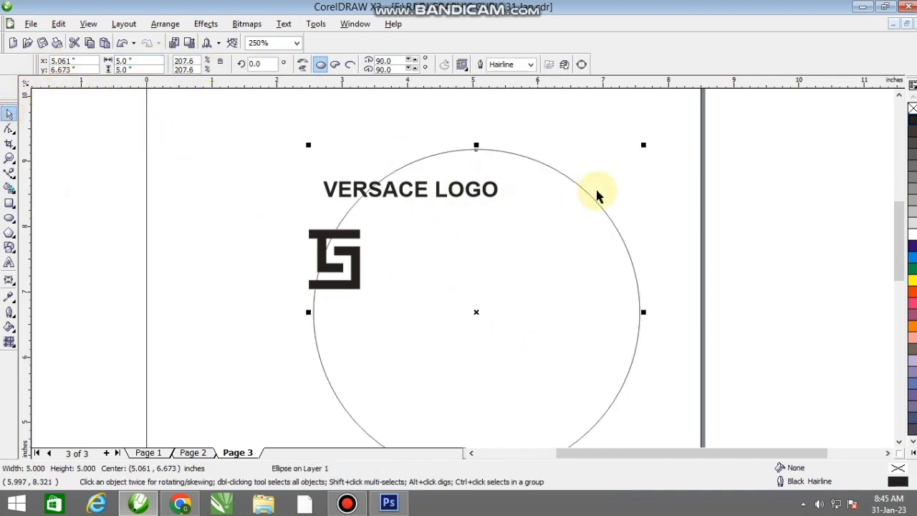
pyautogui.moveTo(638, 159); pyautogui.dragTo(611, 197)
pyautogui.rightClick(611, 198)
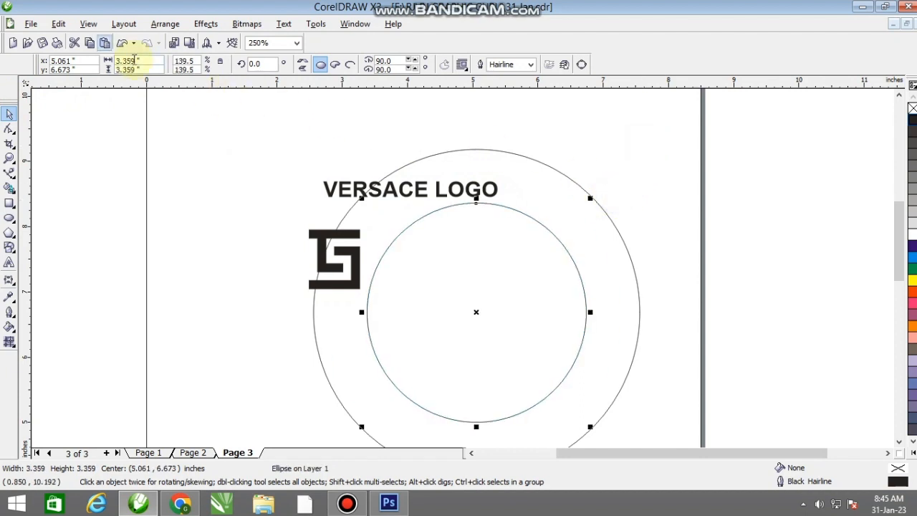
pyautogui.write('2.5')
pyautogui.press('Return')
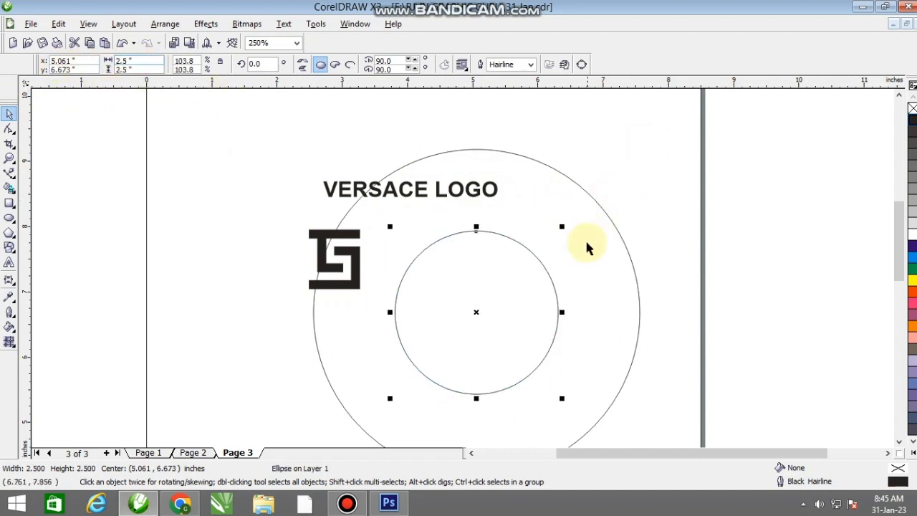
# Step: Scale both circles down together to an outer diameter of about 3.54 inches and move them below the Greek key shape
pyautogui.keyDown('shift'); pyautogui.click(608, 215); pyautogui.keyUp('shift')
pyautogui.moveTo(644, 146); pyautogui.dragTo(584, 218)
pyautogui.moveTo(509, 260); pyautogui.dragTo(456, 301)
pyautogui.scroll(-2, 491, 272)
pyautogui.scroll(1, 456, 300)
pyautogui.moveTo(497, 253); pyautogui.dragTo(504, 233)
pyautogui.scroll(1, 502, 236)
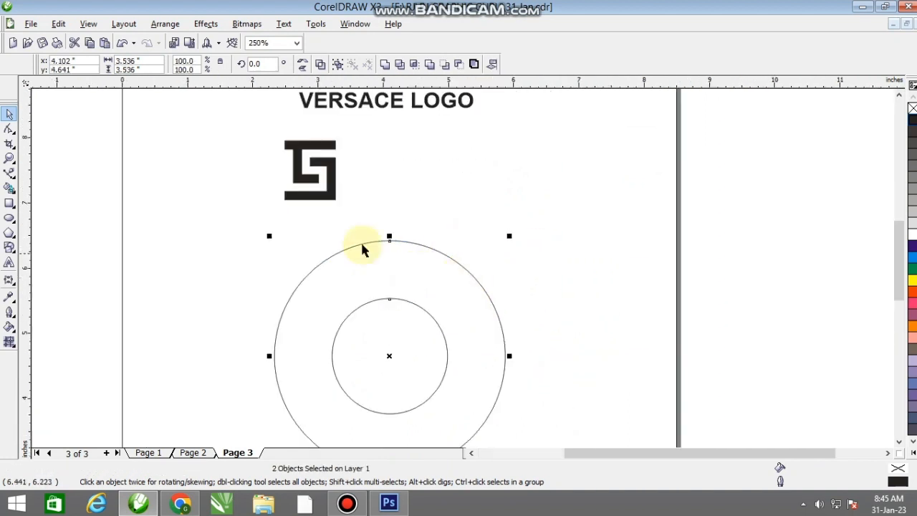
# Step: Draw a straight horizontal line across the circles and align its centre horizontally and vertically with the outer circle
pyautogui.click(10, 173)
pyautogui.click(256, 359)
pyautogui.click(603, 359)
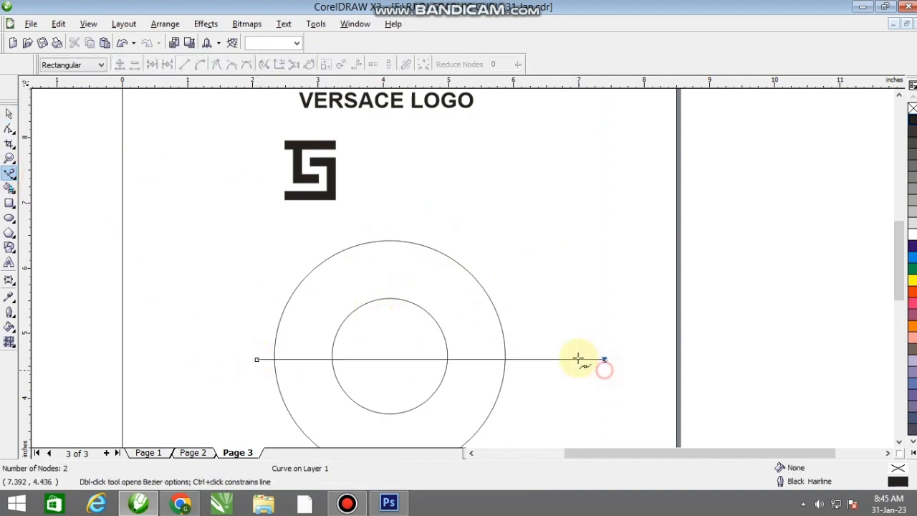
pyautogui.click(9, 115)
pyautogui.keyDown('shift'); pyautogui.click(409, 275); pyautogui.keyUp('shift')
pyautogui.press('c')
pyautogui.press('e')
pyautogui.click(585, 258)
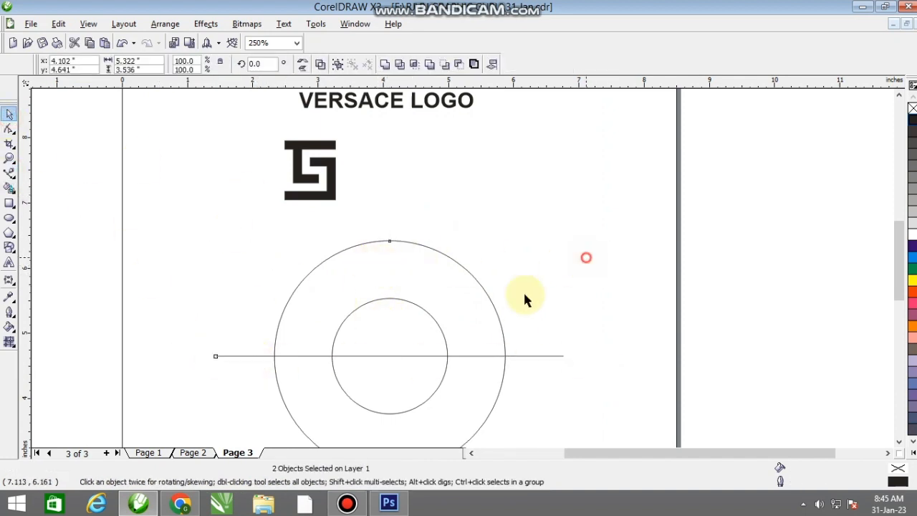
# Step: Place horizontal and vertical guidelines through the common centre of the circles
pyautogui.click(404, 333)
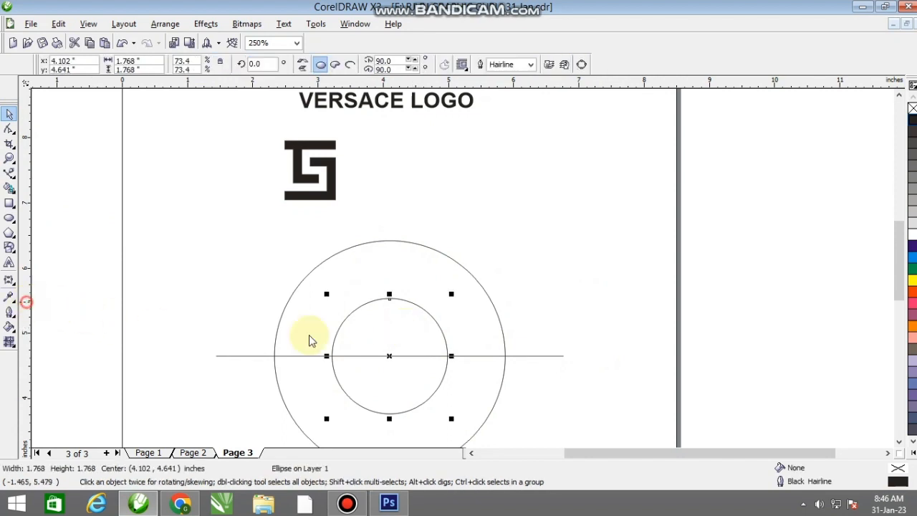
pyautogui.click(393, 361)
pyautogui.moveTo(423, 81); pyautogui.dragTo(392, 359)
pyautogui.scroll(-1, 443, 352)
pyautogui.scroll(1, 463, 271)
# Step: Rotate copies of the line about the circles' centre, repeating until they divide the rings into twelve equal sectors
pyautogui.moveTo(651, 237); pyautogui.dragTo(119, 317)
pyautogui.click(432, 267)
pyautogui.moveTo(602, 271); pyautogui.dragTo(610, 358)
pyautogui.hotkey('ctrl', 'r')
pyautogui.hotkey('ctrl', 'r')
pyautogui.hotkey('ctrl', 'r')
pyautogui.hotkey('ctrl', 'r')
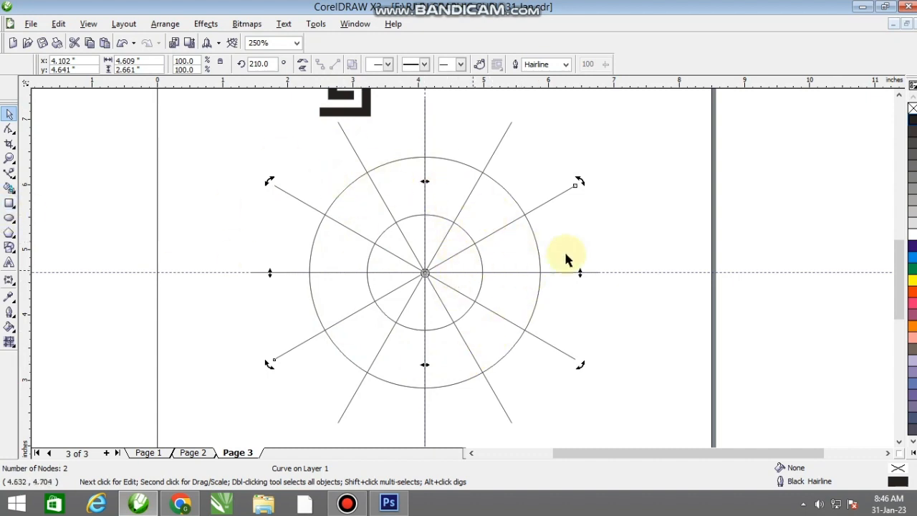
# Step: Create a Desert Blue smart-filled shape from the ring segment just left of the vertical line at the top
pyautogui.click(9, 188)
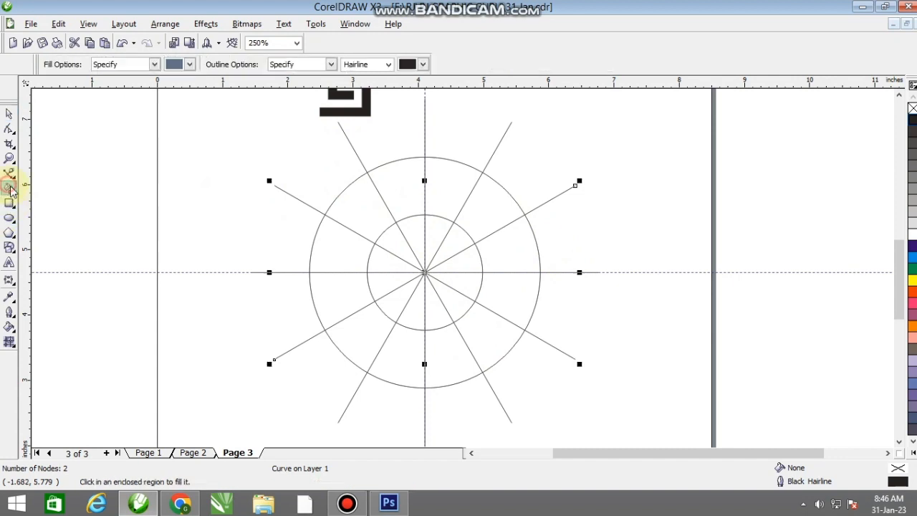
pyautogui.click(397, 187)
pyautogui.click(10, 113)
pyautogui.scroll(-1, 405, 304)
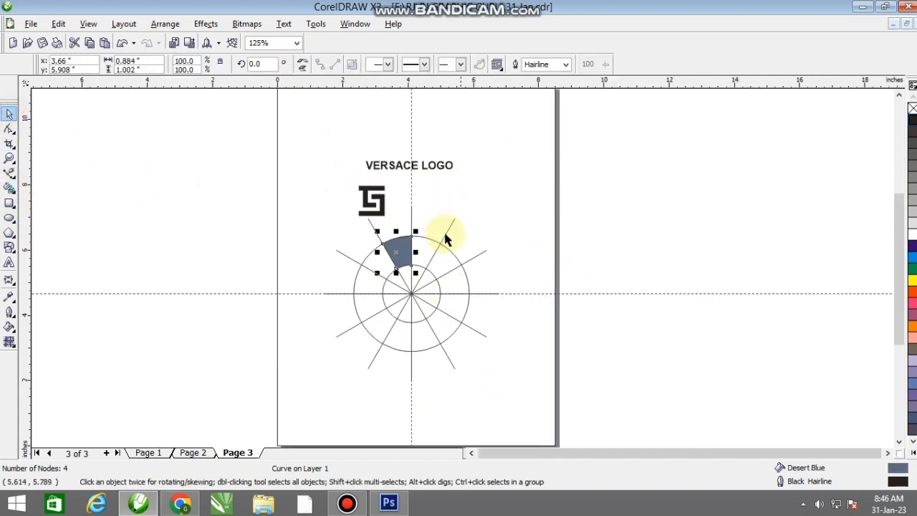
# Step: Move the Greek key shape clear of the circles to the page's right edge
pyautogui.scroll(1, 416, 184)
pyautogui.moveTo(350, 223); pyautogui.dragTo(607, 218)
pyautogui.scroll(-1, 459, 216)
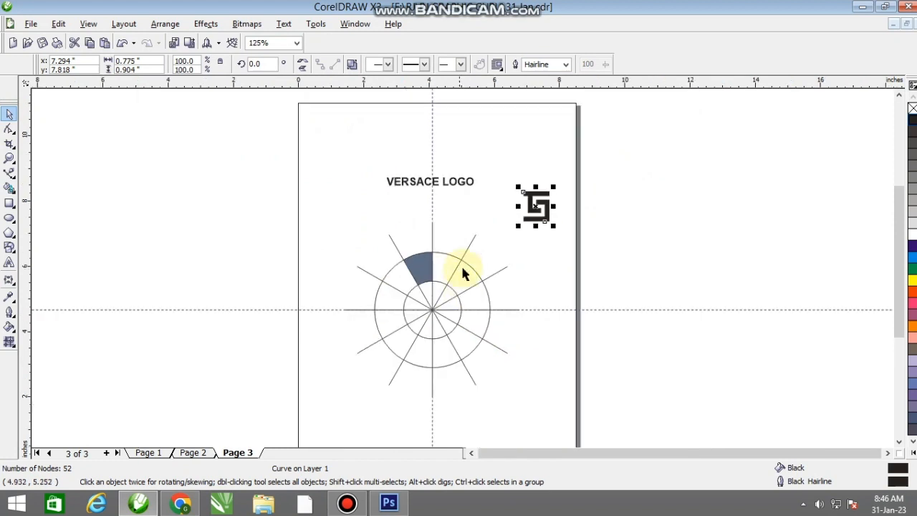
pyautogui.scroll(1, 457, 311)
pyautogui.moveTo(173, 124); pyautogui.dragTo(592, 449)
pyautogui.scroll(-2, 457, 263)
pyautogui.moveTo(447, 254); pyautogui.dragTo(412, 260)
pyautogui.hotkey('ctrl', 'z')
# Step: Delete the vertical and horizontal guidelines through the circles' centre
pyautogui.scroll(1, 462, 268)
pyautogui.click(463, 268)
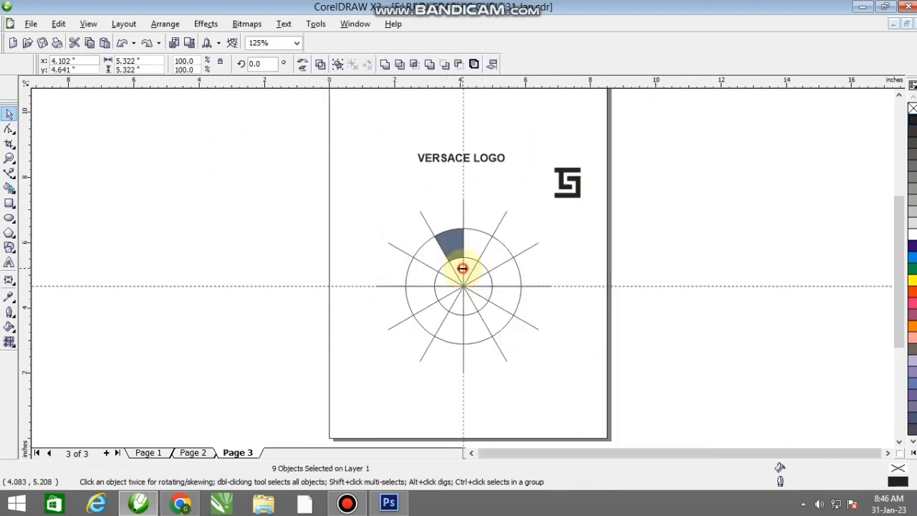
pyautogui.scroll(1, 463, 265)
pyautogui.scroll(-1, 462, 265)
pyautogui.click(424, 203)
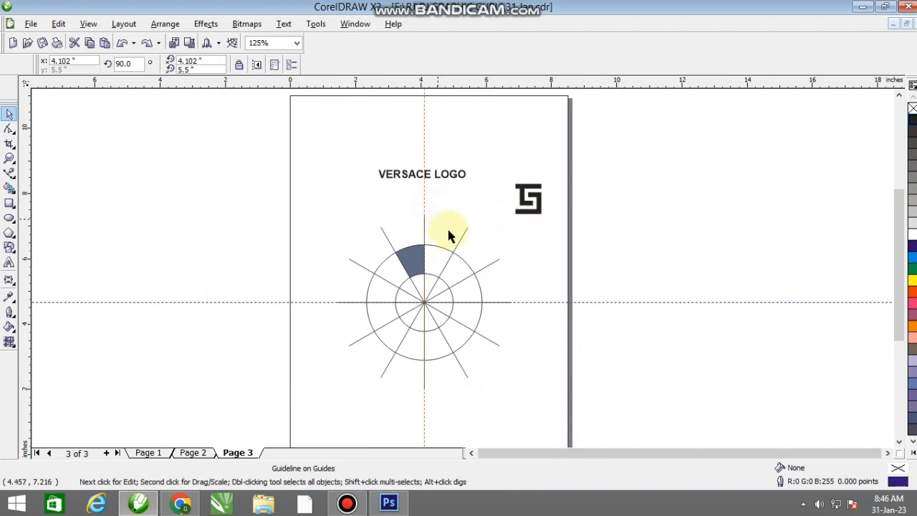
pyautogui.keyDown('shift'); pyautogui.click(454, 302); pyautogui.keyUp('shift')
pyautogui.press('Delete')
# Step: Rotate the circles, lines and filled segment together 15° clockwise to centre the segment at the top, and select the segment
pyautogui.moveTo(264, 205); pyautogui.dragTo(523, 391)
pyautogui.click(448, 279)
pyautogui.moveTo(515, 213); pyautogui.dragTo(529, 241)
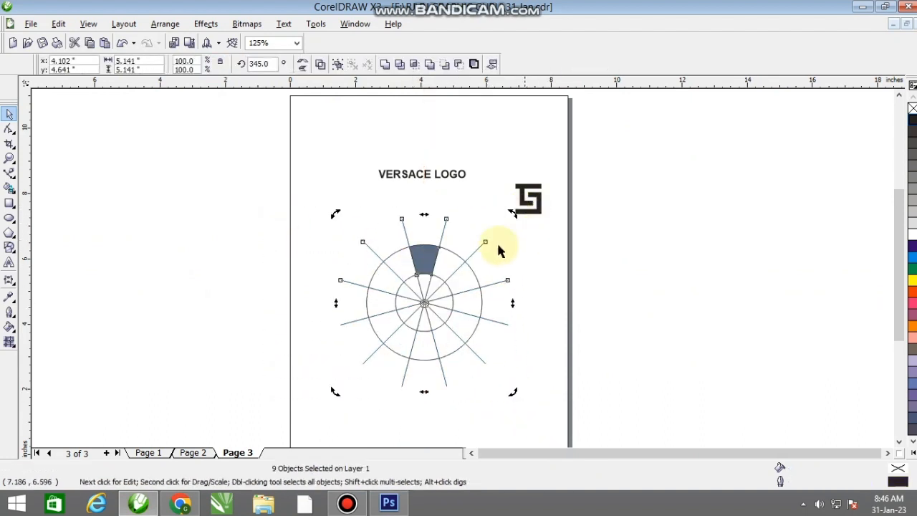
pyautogui.scroll(1, 413, 219)
pyautogui.click(422, 258)
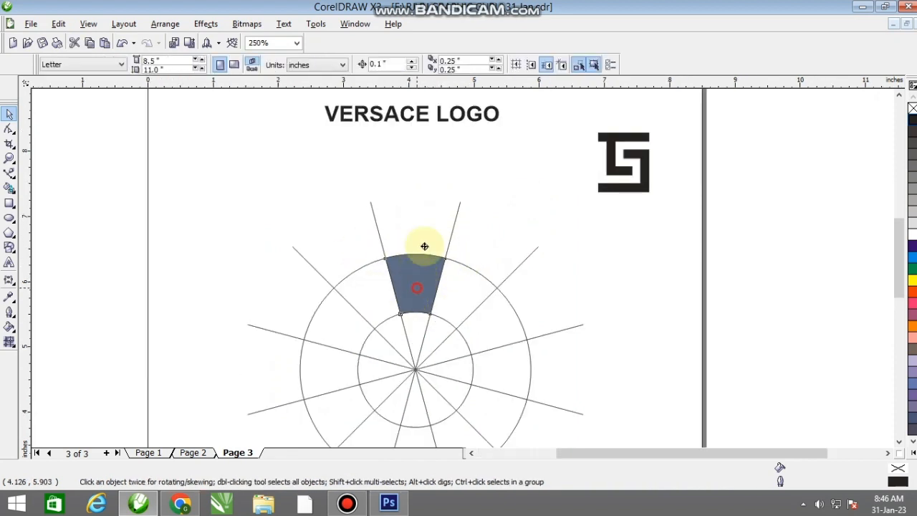
# Step: Place a copy of the Desert Blue ring segment below the Greek key and remove the copy's fill
pyautogui.moveTo(419, 274); pyautogui.dragTo(602, 248)
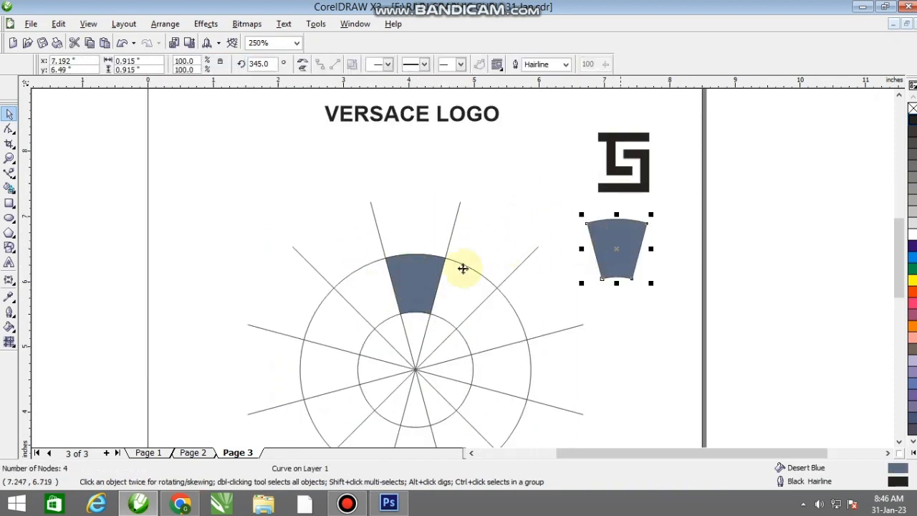
pyautogui.scroll(1, 777, 189)
pyautogui.click(912, 107)
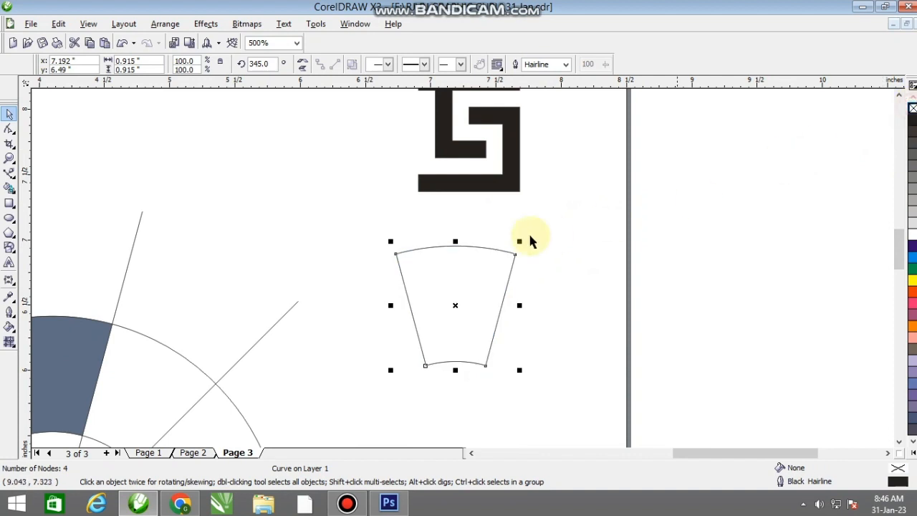
# Step: Bring the Greek key beside the unfilled segment and align the two centres horizontally and vertically
pyautogui.moveTo(475, 153); pyautogui.dragTo(401, 304)
pyautogui.scroll(-1, 465, 299)
pyautogui.scroll(1, 464, 271)
pyautogui.moveTo(469, 282); pyautogui.dragTo(480, 202)
pyautogui.moveTo(296, 201); pyautogui.dragTo(330, 250)
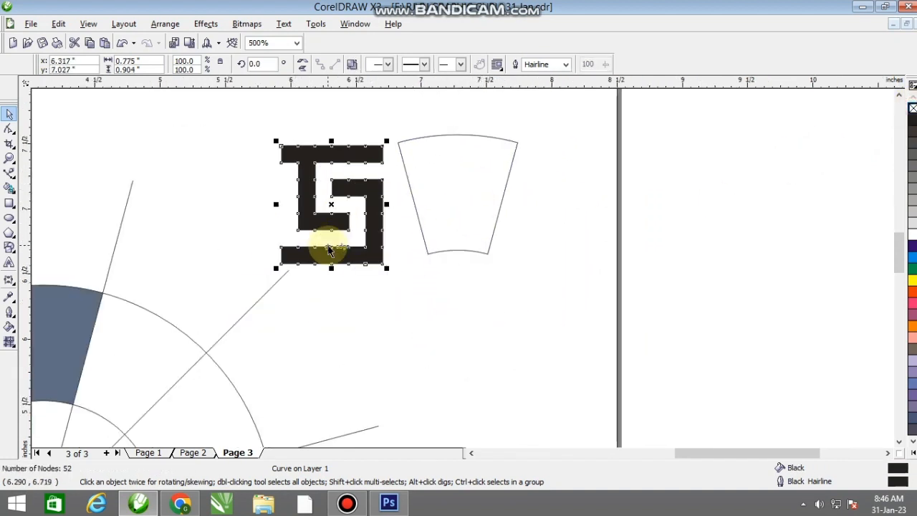
pyautogui.keyDown('shift'); pyautogui.click(458, 176); pyautogui.keyUp('shift')
pyautogui.press('c')
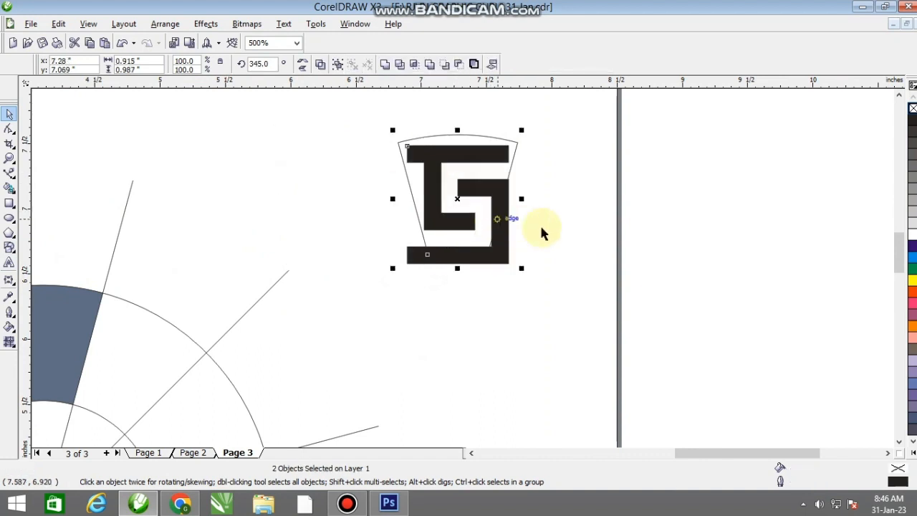
pyautogui.press('e')
# Step: Start an interactive envelope on the Greek key alone and move its upper-left corner node onto the segment's upper-left corner
pyautogui.click(575, 229)
pyautogui.click(486, 191)
pyautogui.click(560, 254)
pyautogui.moveTo(506, 230); pyautogui.dragTo(520, 257)
pyautogui.hotkey('ctrl', 'z')
pyautogui.scroll(1, 468, 268)
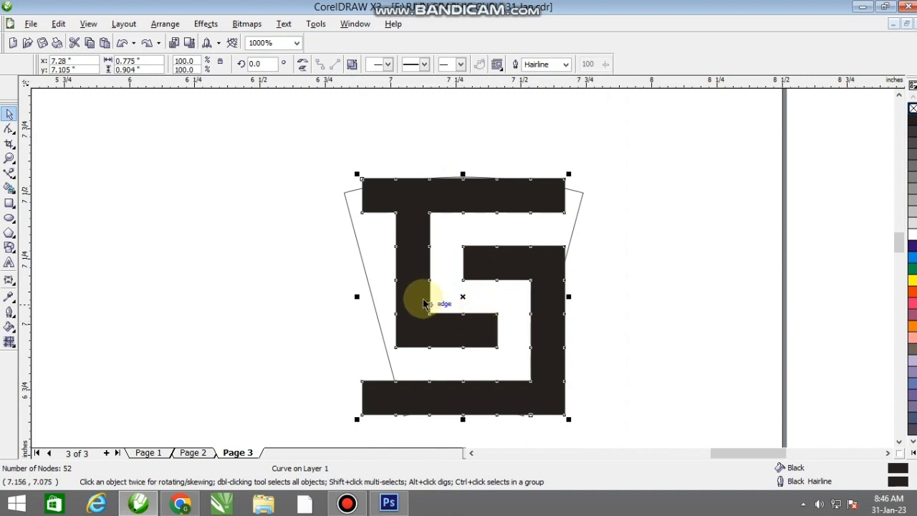
pyautogui.click(12, 283)
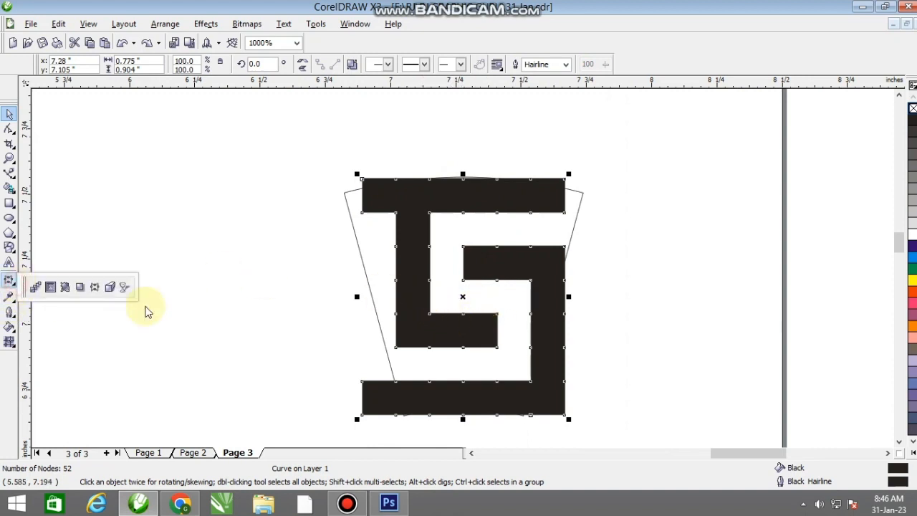
pyautogui.click(95, 288)
pyautogui.click(362, 182)
pyautogui.moveTo(362, 186); pyautogui.dragTo(344, 195)
# Step: Remove the midpoint nodes from all four sides of the Greek key's envelope, keeping only the corner nodes
pyautogui.moveTo(417, 165); pyautogui.dragTo(499, 442)
pyautogui.press('Delete')
pyautogui.moveTo(308, 270); pyautogui.dragTo(611, 282)
pyautogui.press('Delete')
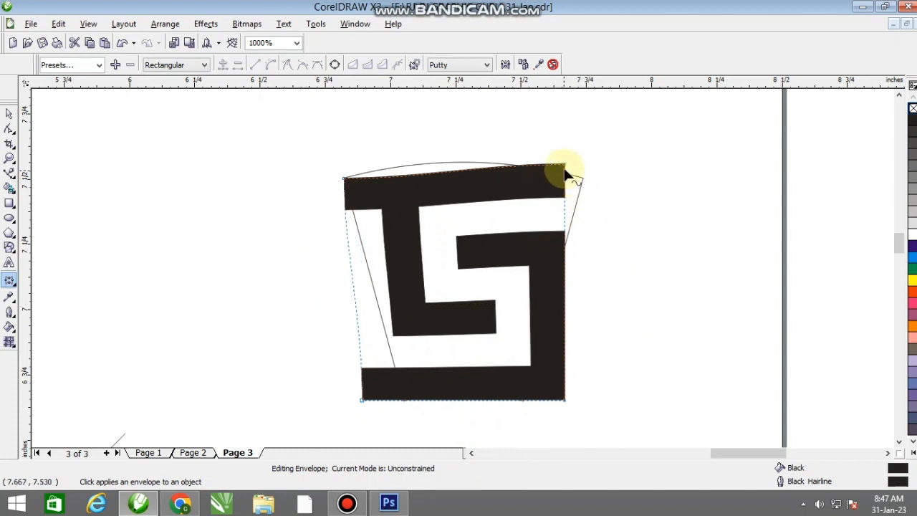
# Step: Move the envelope's upper-right and two lower corner nodes onto the matching corners of the segment outline
pyautogui.moveTo(566, 166); pyautogui.dragTo(584, 178)
pyautogui.moveTo(363, 400); pyautogui.dragTo(404, 401)
pyautogui.moveTo(565, 401); pyautogui.dragTo(522, 401)
pyautogui.scroll(1, 523, 402)
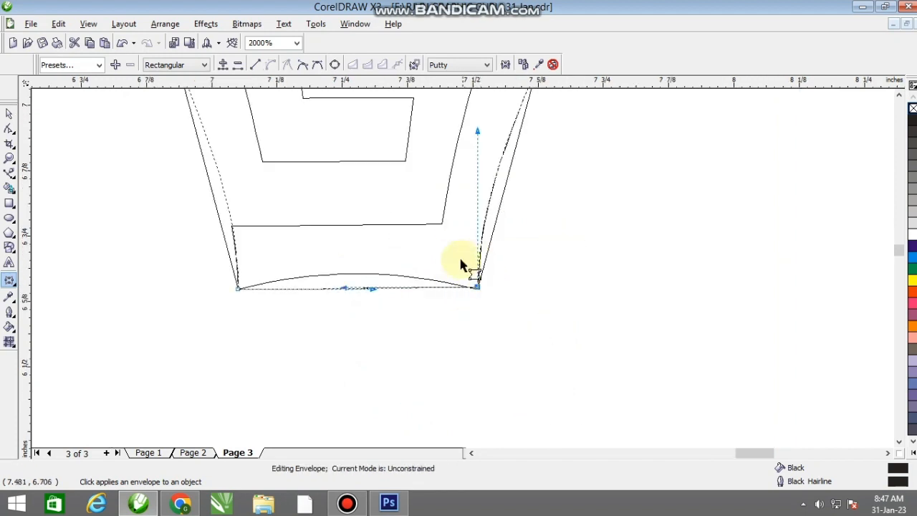
pyautogui.scroll(-1, 465, 260)
pyautogui.scroll(1, 465, 182)
pyautogui.scroll(-1, 467, 268)
# Step: Convert all the envelope's sides to straight lines, and then convert them to curves so they can be bent
pyautogui.moveTo(282, 135); pyautogui.dragTo(659, 395)
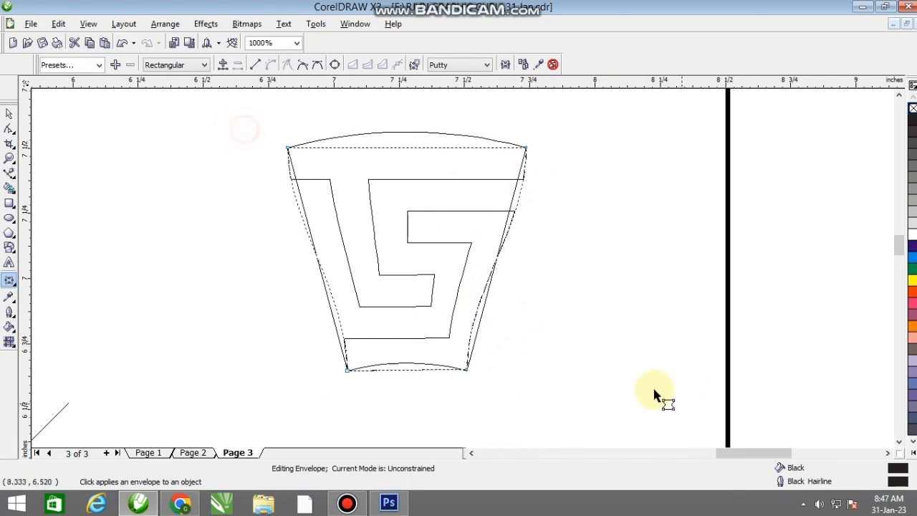
pyautogui.click(255, 65)
pyautogui.moveTo(256, 135); pyautogui.dragTo(380, 154)
pyautogui.scroll(1, 380, 154)
pyautogui.scroll(-2, 485, 303)
pyautogui.moveTo(339, 230); pyautogui.dragTo(637, 398)
pyautogui.click(269, 65)
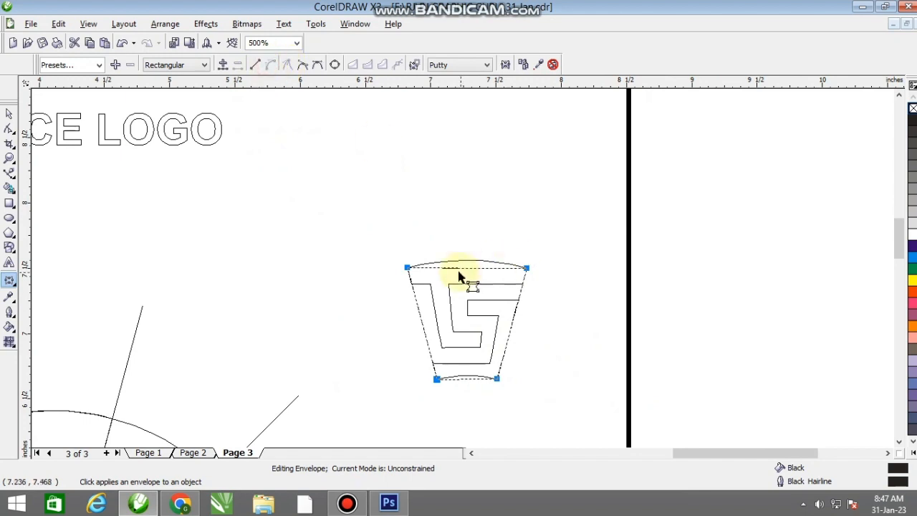
# Step: Bend the envelope's upper side upward to follow the segment's outer arc
pyautogui.moveTo(365, 242); pyautogui.dragTo(485, 295)
pyautogui.scroll(2, 445, 267)
pyautogui.moveTo(528, 272); pyautogui.dragTo(526, 245)
pyautogui.scroll(-2, 465, 277)
pyautogui.scroll(2, 482, 276)
pyautogui.scroll(-2, 475, 242)
pyautogui.scroll(1, 463, 311)
# Step: Bend the envelope's lower side onto the segment's inner arc, refining the lower-right corner node and its curve handle
pyautogui.moveTo(379, 280); pyautogui.dragTo(473, 294)
pyautogui.scroll(1, 472, 294)
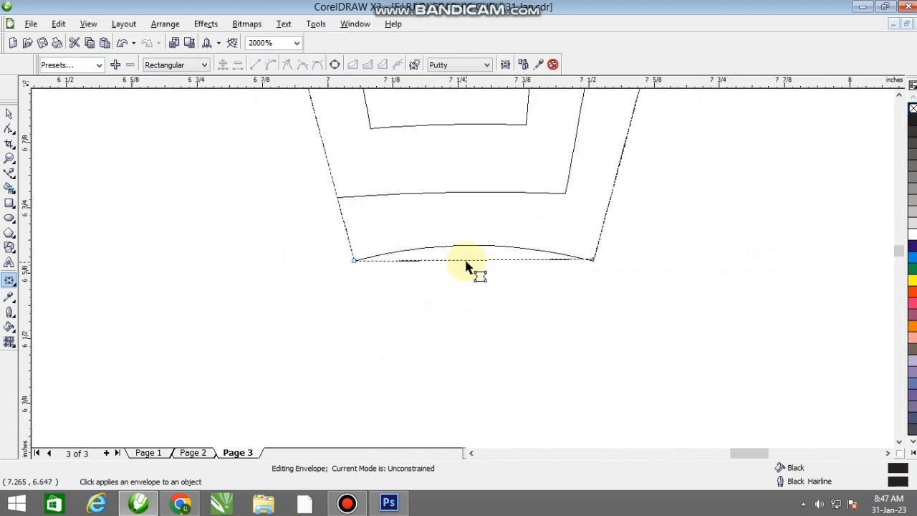
pyautogui.moveTo(465, 262); pyautogui.dragTo(467, 252)
pyautogui.scroll(2, 522, 272)
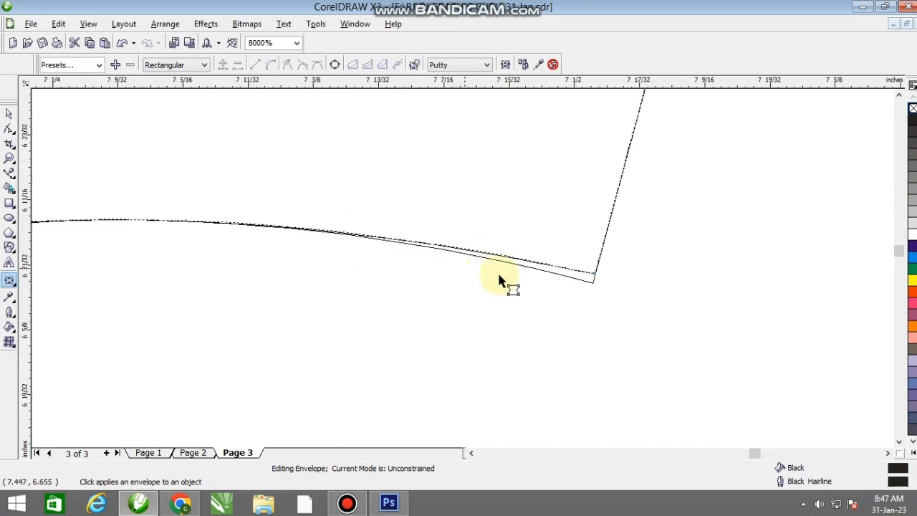
pyautogui.moveTo(594, 273); pyautogui.dragTo(592, 284)
pyautogui.scroll(-1, 590, 283)
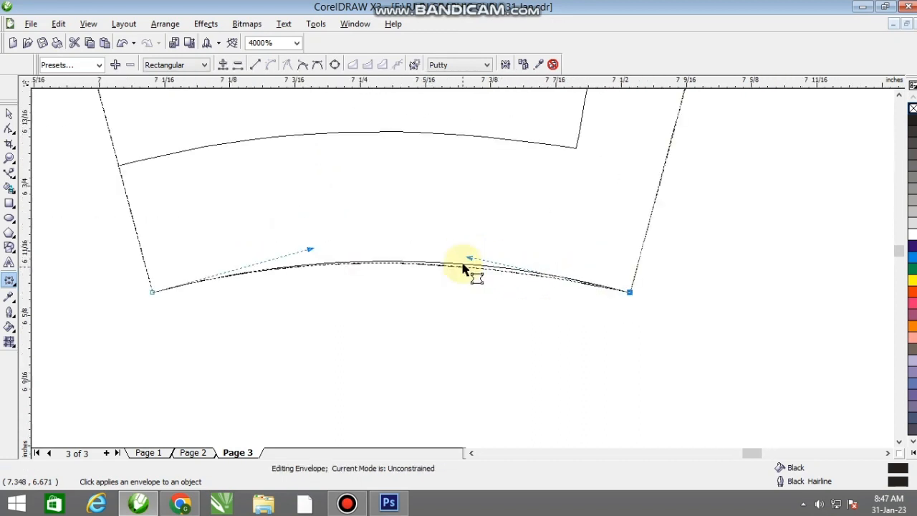
pyautogui.scroll(1, 463, 258)
pyautogui.moveTo(584, 248); pyautogui.dragTo(809, 358)
pyautogui.moveTo(476, 255); pyautogui.dragTo(487, 245)
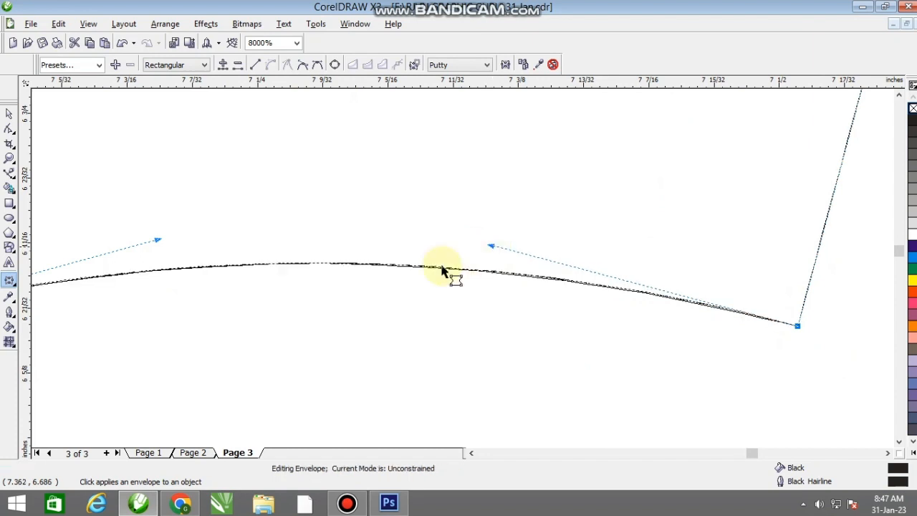
# Step: Finish the envelope editing and move the unfilled segment outline to the left, clear of the warped Greek key
pyautogui.scroll(-2, 439, 271)
pyautogui.scroll(-3, 451, 269)
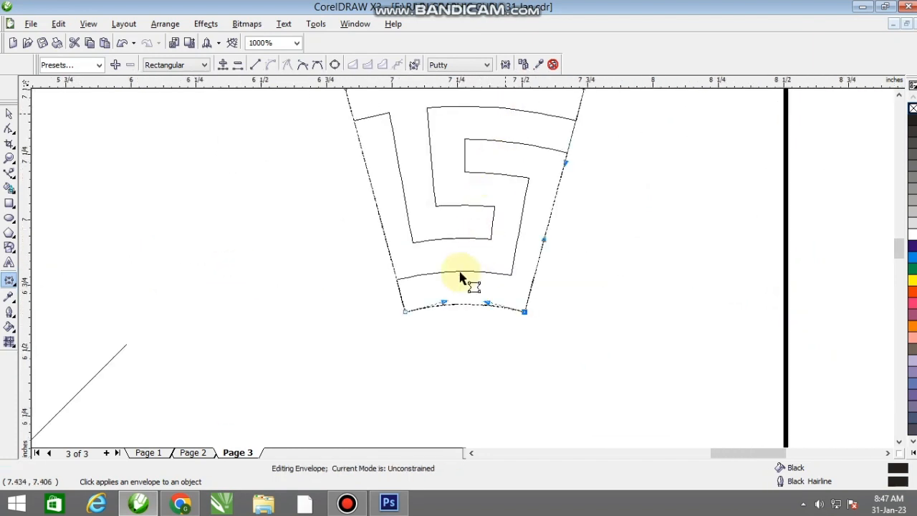
pyautogui.scroll(3, 466, 268)
pyautogui.scroll(-1, 451, 288)
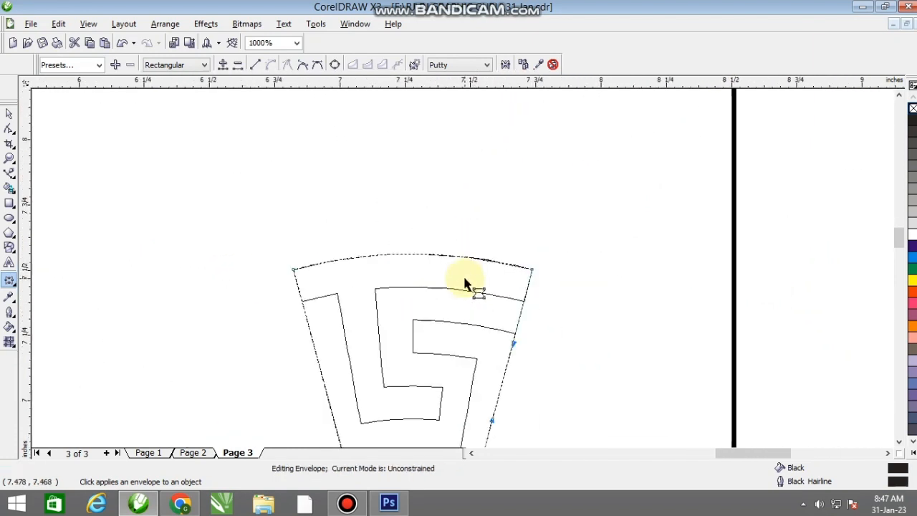
pyautogui.click(7, 115)
pyautogui.moveTo(444, 267); pyautogui.dragTo(199, 260)
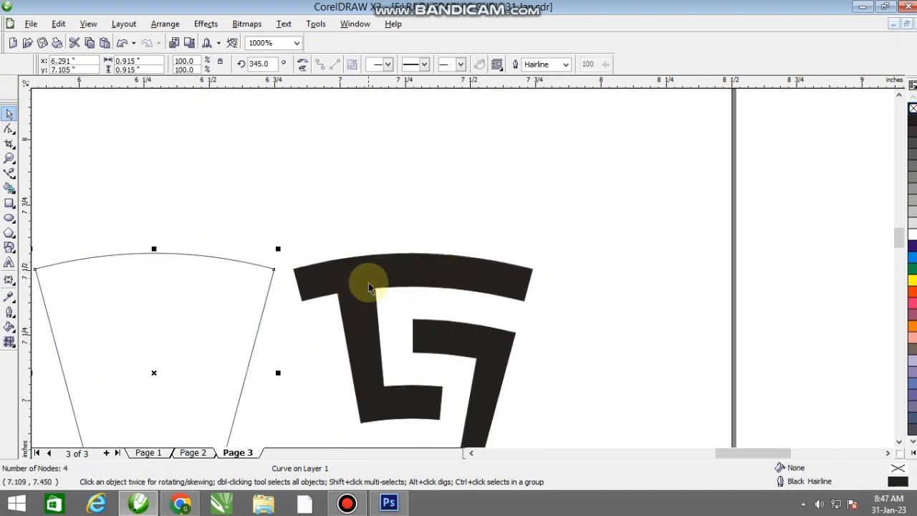
# Step: Centre the warped Greek key on the Desert Blue segment in the ring and send the segment to the back
pyautogui.scroll(-2, 368, 286)
pyautogui.click(489, 272)
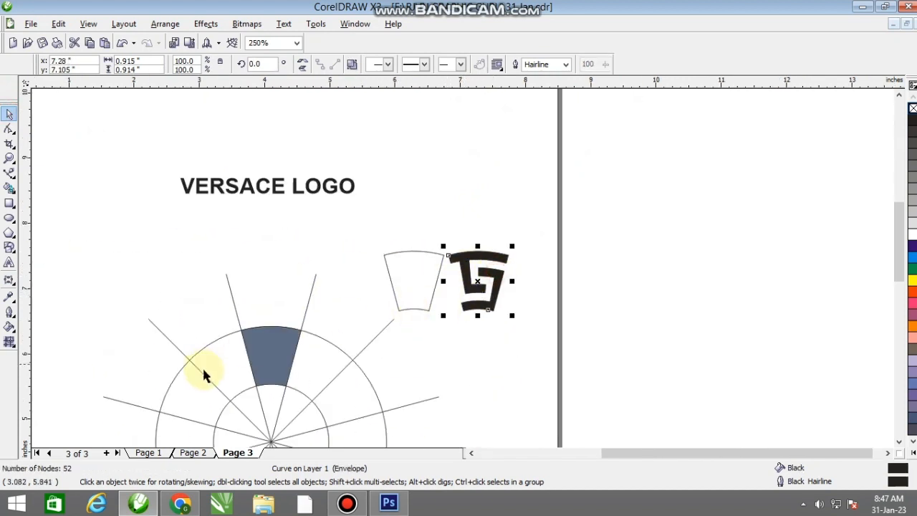
pyautogui.keyDown('shift'); pyautogui.click(262, 344); pyautogui.keyUp('shift')
pyautogui.press('c')
pyautogui.press('e')
pyautogui.click(296, 227)
pyautogui.click(272, 350)
pyautogui.scroll(1, 272, 350)
pyautogui.hotkey('shift', 'pagedown')
# Step: Move the Desert Blue segment out from behind the Greek key and delete it
pyautogui.click(593, 201)
pyautogui.click(463, 238)
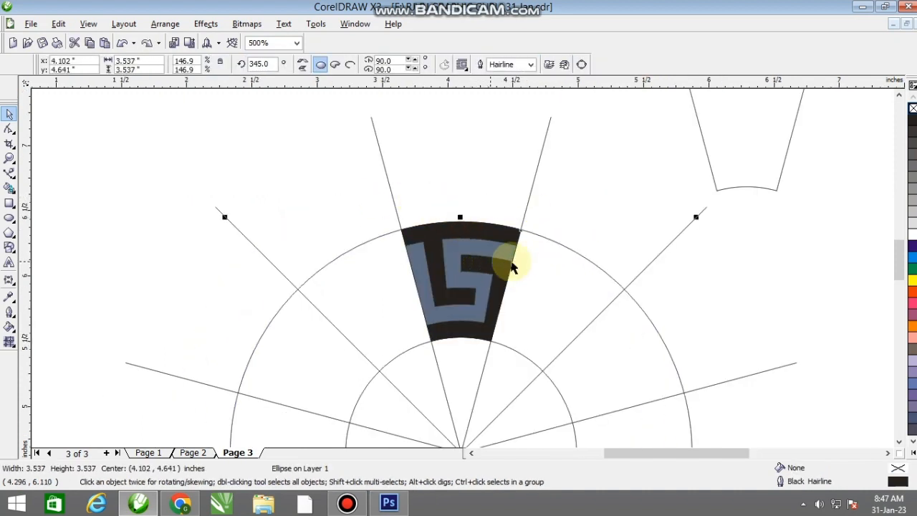
pyautogui.moveTo(508, 254); pyautogui.dragTo(385, 254)
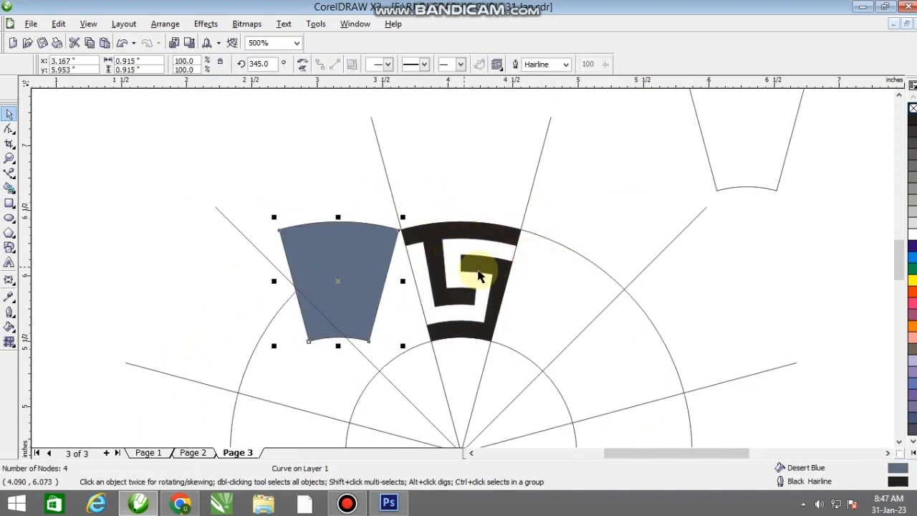
pyautogui.press('Delete')
pyautogui.moveTo(473, 233); pyautogui.dragTo(520, 257)
pyautogui.hotkey('ctrl', 'z')
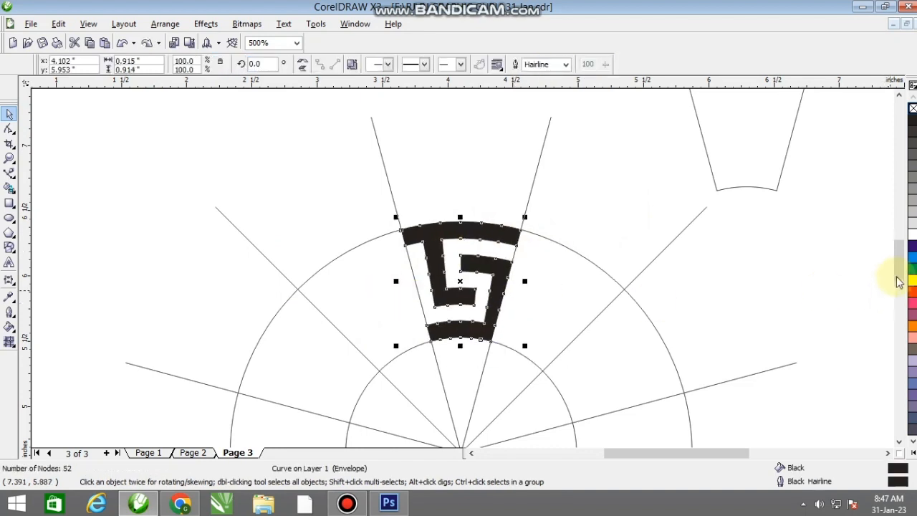
# Step: Delete the dividing line that runs along the Greek key's right edge
pyautogui.moveTo(471, 327); pyautogui.dragTo(462, 267)
pyautogui.click(457, 247)
pyautogui.click(495, 190)
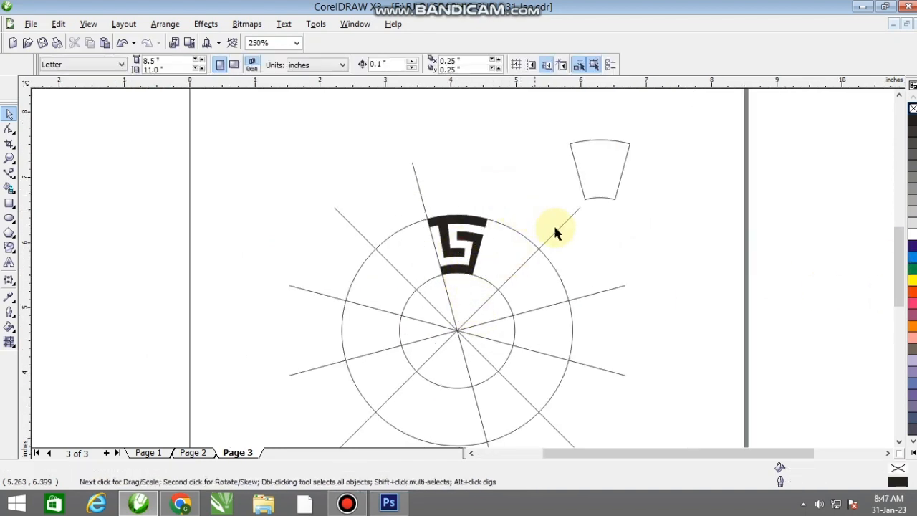
# Step: Delete the outer circle, remaining dividing lines and spare segment outline, keeping only the Greek key and the inner circle
pyautogui.moveTo(467, 288); pyautogui.dragTo(435, 284)
pyautogui.hotkey('ctrl', 'z')
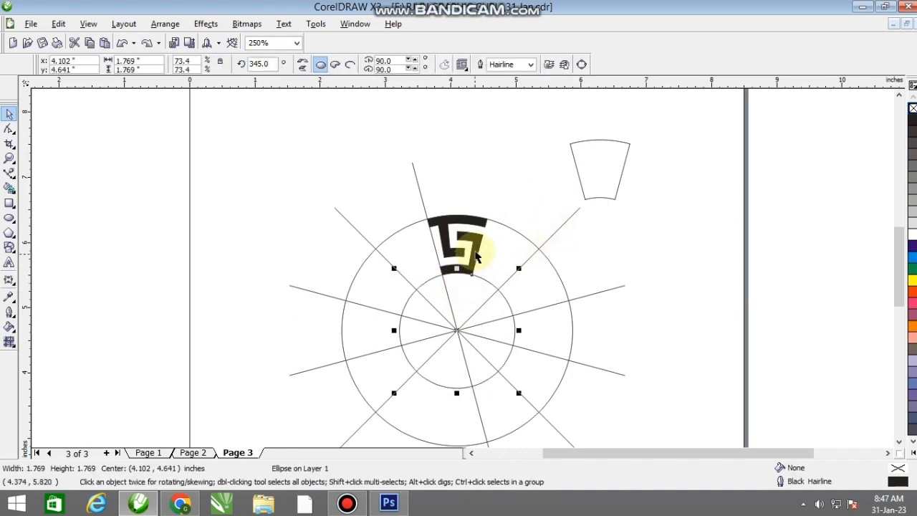
pyautogui.keyDown('shift'); pyautogui.click(476, 242); pyautogui.keyUp('shift')
pyautogui.moveTo(476, 241); pyautogui.dragTo(392, 225)
pyautogui.hotkey('ctrl', 'z')
pyautogui.scroll(-1, 453, 255)
pyautogui.moveTo(330, 186); pyautogui.dragTo(573, 393)
pyautogui.press('Delete')
pyautogui.scroll(1, 487, 279)
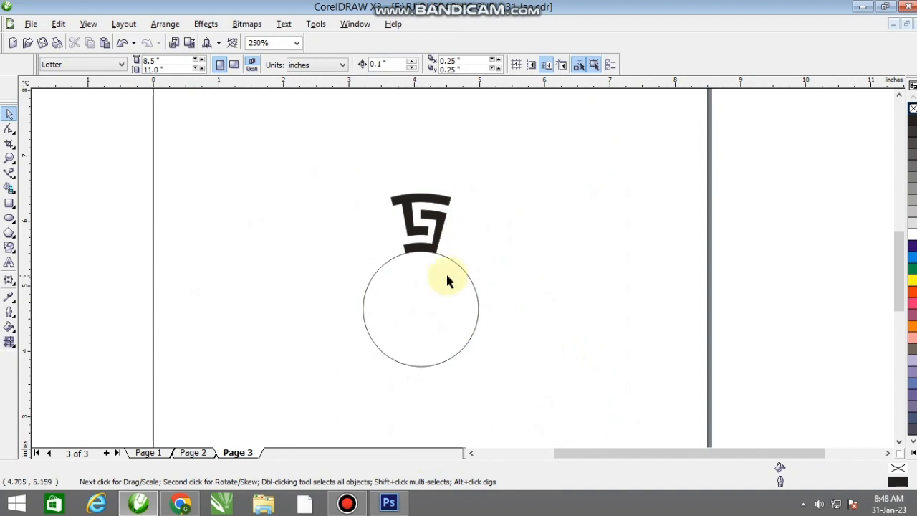
# Step: Set the Greek key's rotation centre to the inner circle's centre and create a copy rotated 30° clockwise
pyautogui.click(434, 237)
pyautogui.click(431, 233)
pyautogui.moveTo(421, 224); pyautogui.dragTo(422, 253)
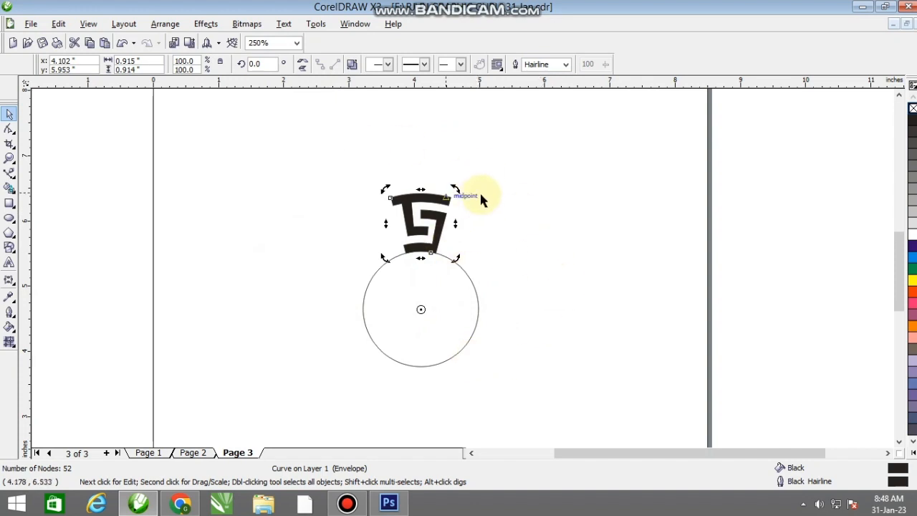
pyautogui.moveTo(456, 189); pyautogui.dragTo(511, 256)
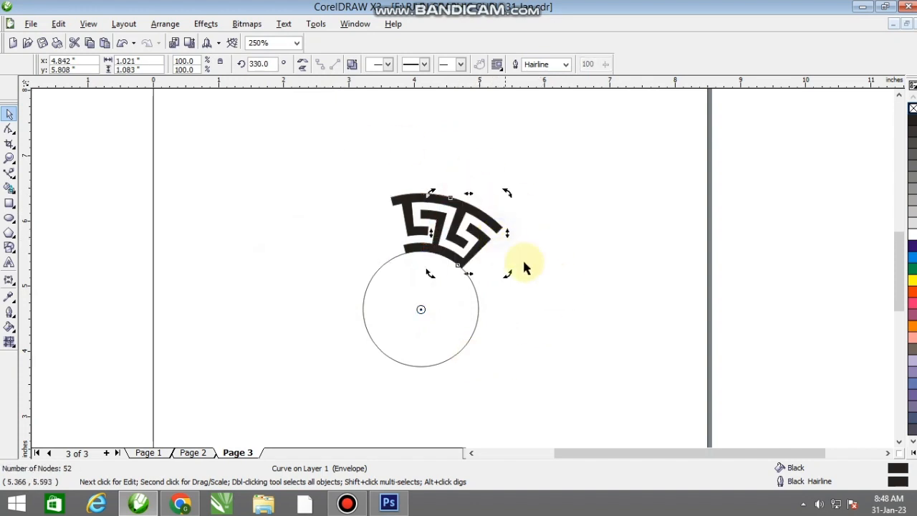
# Step: Repeat the 30° rotated copy of the Greek key around the circle until the ring is complete
pyautogui.hotkey('ctrl', 'r')
pyautogui.hotkey('ctrl', 'r')
pyautogui.hotkey('ctrl', 'r')
pyautogui.hotkey('ctrl', 'r')
pyautogui.hotkey('ctrl', 'r')
pyautogui.hotkey('ctrl', 'r')
pyautogui.hotkey('ctrl', 'r')
pyautogui.hotkey('ctrl', 'r')
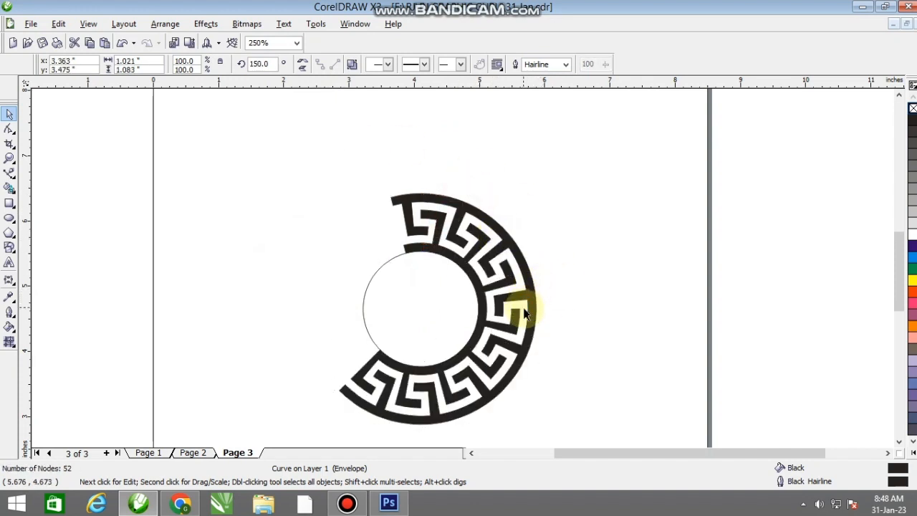
pyautogui.hotkey('ctrl', 'r')
pyautogui.hotkey('ctrl', 'r')
# Step: Delete the inner guide circle and group all the Greek key pieces of the ring
pyautogui.click(608, 279)
pyautogui.click(423, 306)
pyautogui.press('Delete')
pyautogui.moveTo(249, 149); pyautogui.dragTo(581, 441)
pyautogui.hotkey('ctrl', 'g')
# Step: Move the grouped ring up beneath the VERSACE LOGO title and check it in a full-screen preview
pyautogui.scroll(-2, 465, 266)
pyautogui.moveTo(465, 266); pyautogui.dragTo(466, 217)
pyautogui.press('z')
pyautogui.moveTo(328, 137); pyautogui.dragTo(542, 331)
pyautogui.click(650, 336)
pyautogui.press('F9')
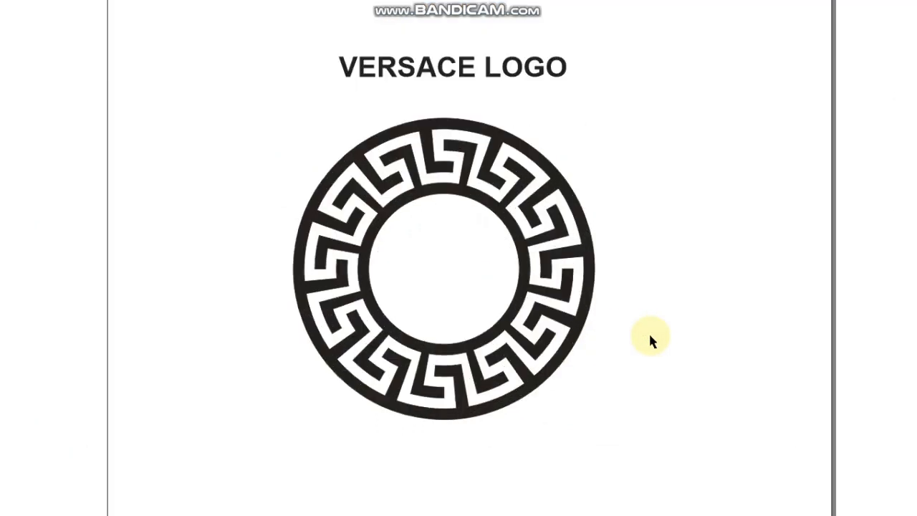
pyautogui.click(731, 319)
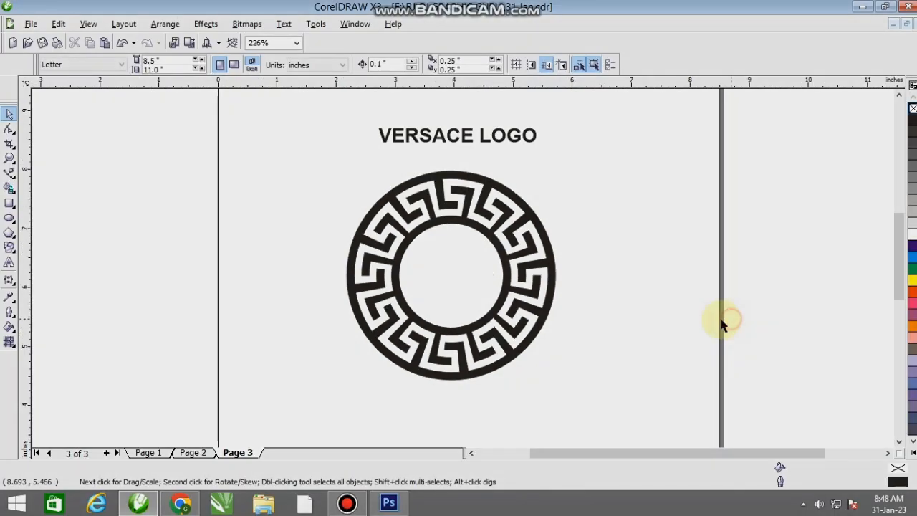